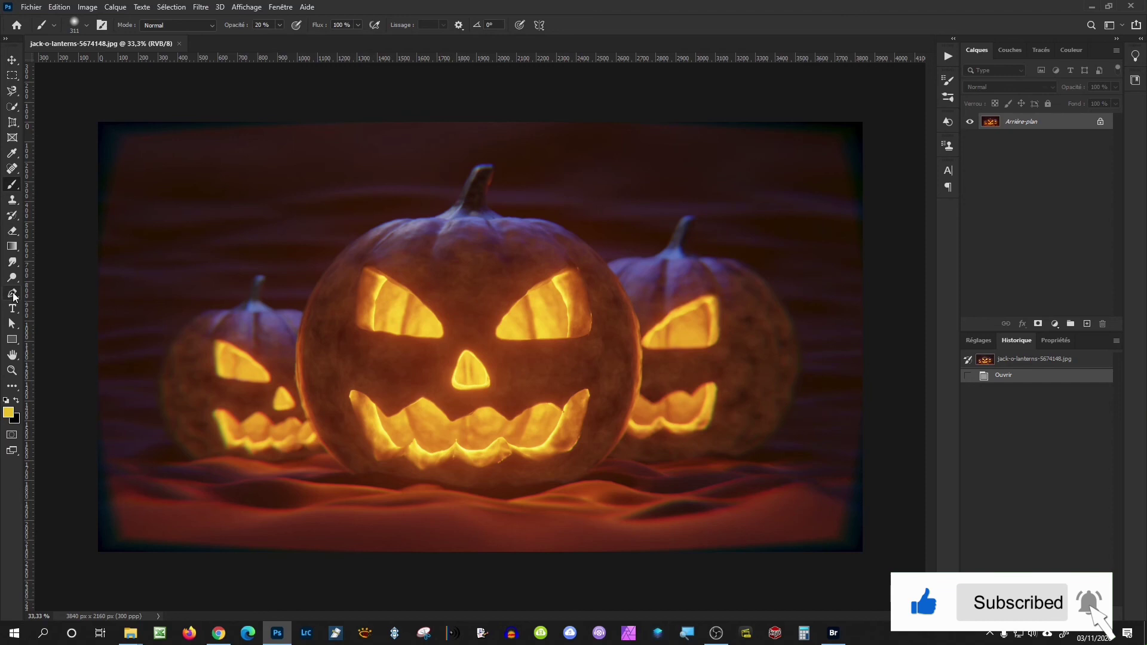
- Select the Pen tool to trace a path around the central pumpkin
{"action": "left_click", "coordinate": [13, 293]}
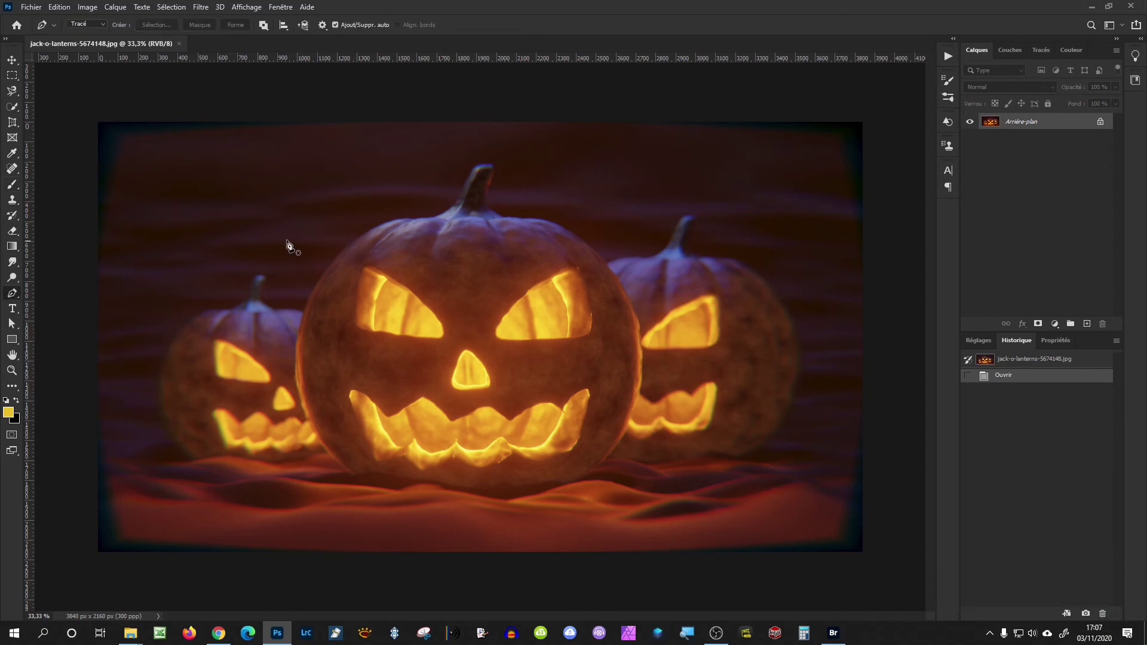
- Zoom in and place Pen anchors along the pumpkin's top edge, left side and bottom
{"action": "scroll", "coordinate": [437, 227], "scroll_direction": "up", "scroll_amount": 1}
{"action": "scroll", "coordinate": [435, 221], "scroll_direction": "up", "scroll_amount": 1}
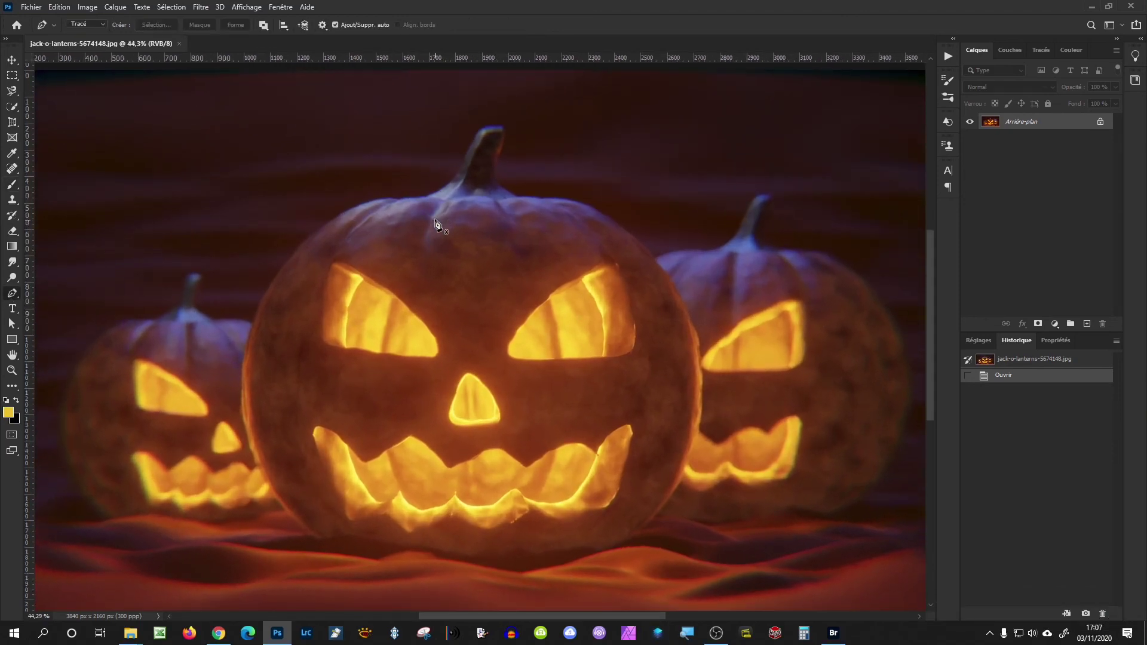
{"action": "scroll", "coordinate": [430, 209], "scroll_direction": "up", "scroll_amount": 3}
{"action": "left_click", "coordinate": [424, 172]}
{"action": "left_click", "coordinate": [365, 177]}
{"action": "left_click", "coordinate": [299, 178]}
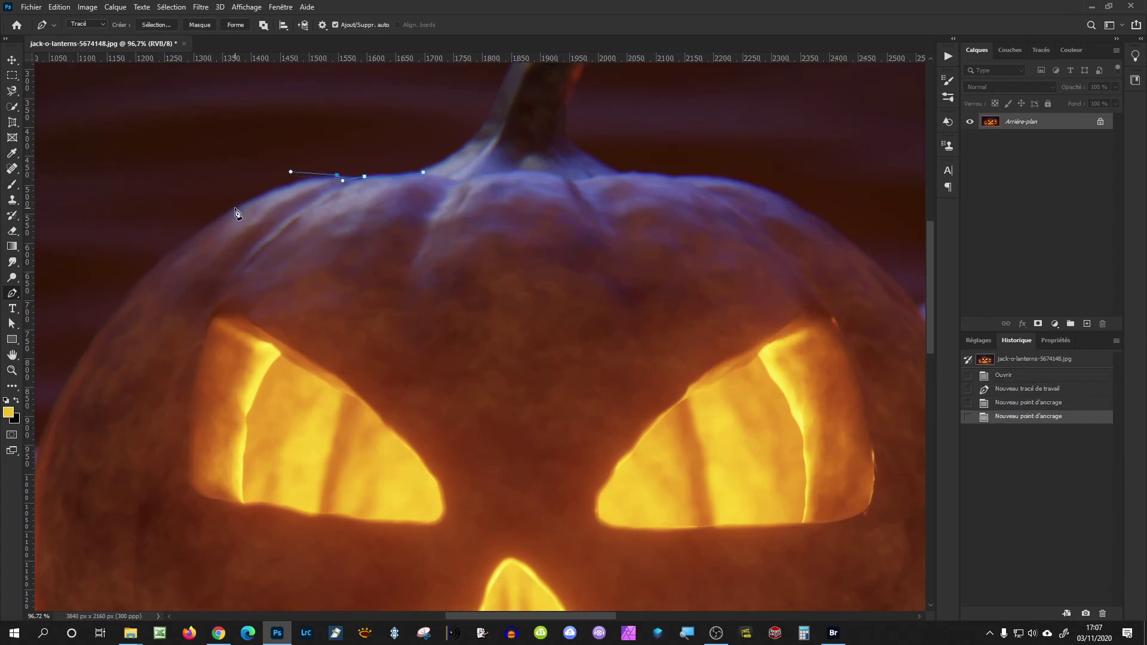
{"action": "scroll", "coordinate": [235, 213], "scroll_direction": "down", "scroll_amount": 5}
{"action": "left_click", "coordinate": [145, 509]}
{"action": "scroll", "coordinate": [146, 510], "scroll_direction": "left", "scroll_amount": 3}
{"action": "left_click", "coordinate": [221, 437]}
{"action": "left_click", "coordinate": [389, 551]}
{"action": "left_click", "coordinate": [487, 546]}
- Continue anchors up the right edge and around the stem, close the path, and fit the image on screen
{"action": "left_click", "coordinate": [594, 568]}
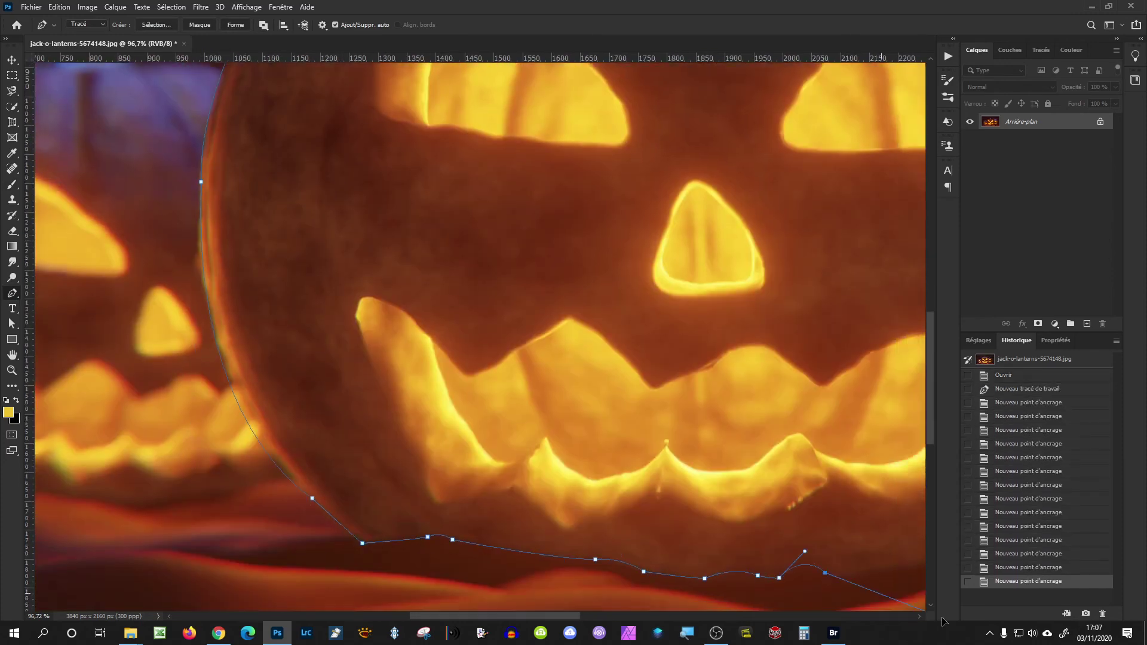
{"action": "scroll", "coordinate": [594, 569], "scroll_direction": "right", "scroll_amount": 5}
{"action": "left_click", "coordinate": [615, 474]}
{"action": "scroll", "coordinate": [739, 190], "scroll_direction": "up", "scroll_amount": 3}
{"action": "scroll", "coordinate": [739, 190], "scroll_direction": "up", "scroll_amount": 4}
{"action": "left_click", "coordinate": [328, 141]}
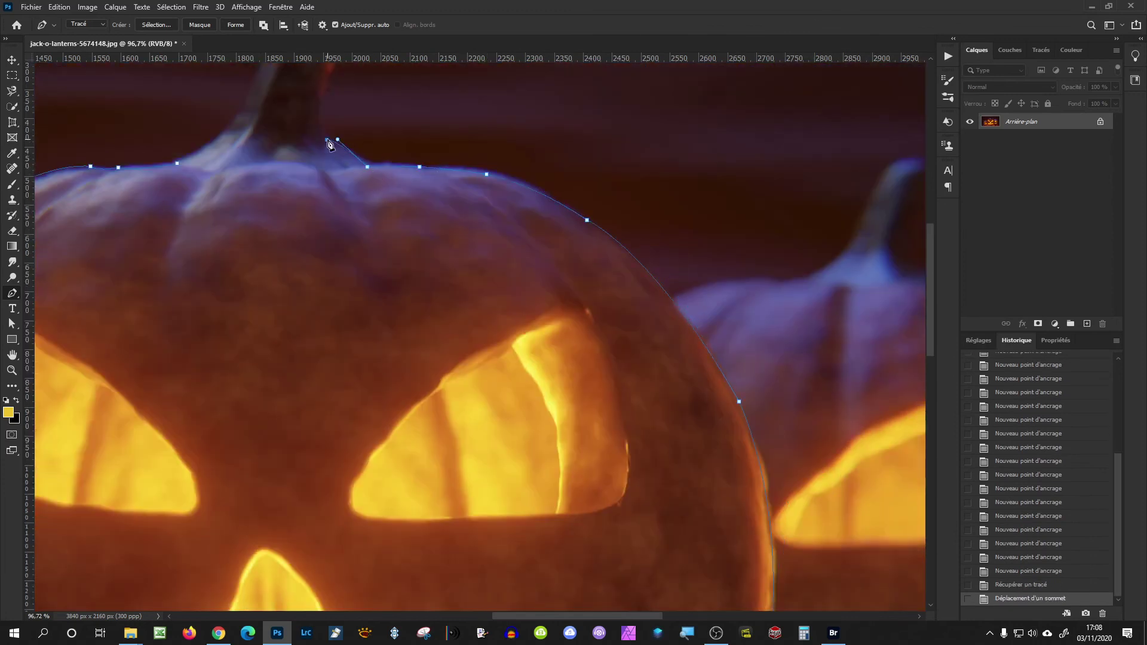
{"action": "scroll", "coordinate": [327, 141], "scroll_direction": "up", "scroll_amount": 2}
{"action": "left_click", "coordinate": [299, 130]}
{"action": "left_click", "coordinate": [200, 270]}
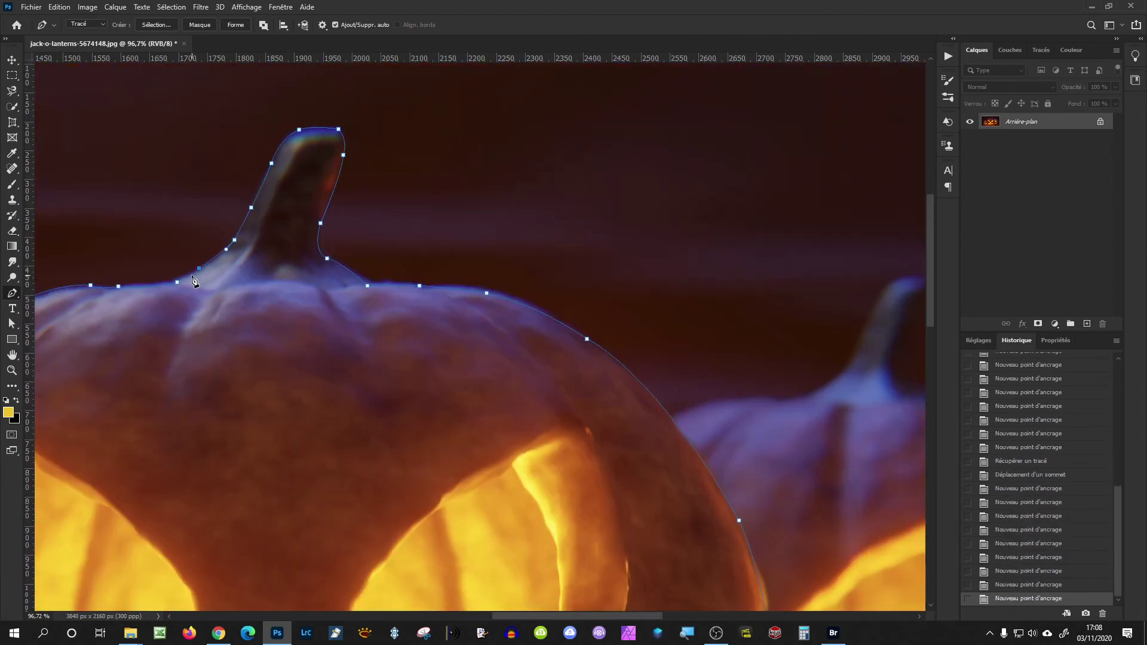
{"action": "left_click", "coordinate": [177, 284]}
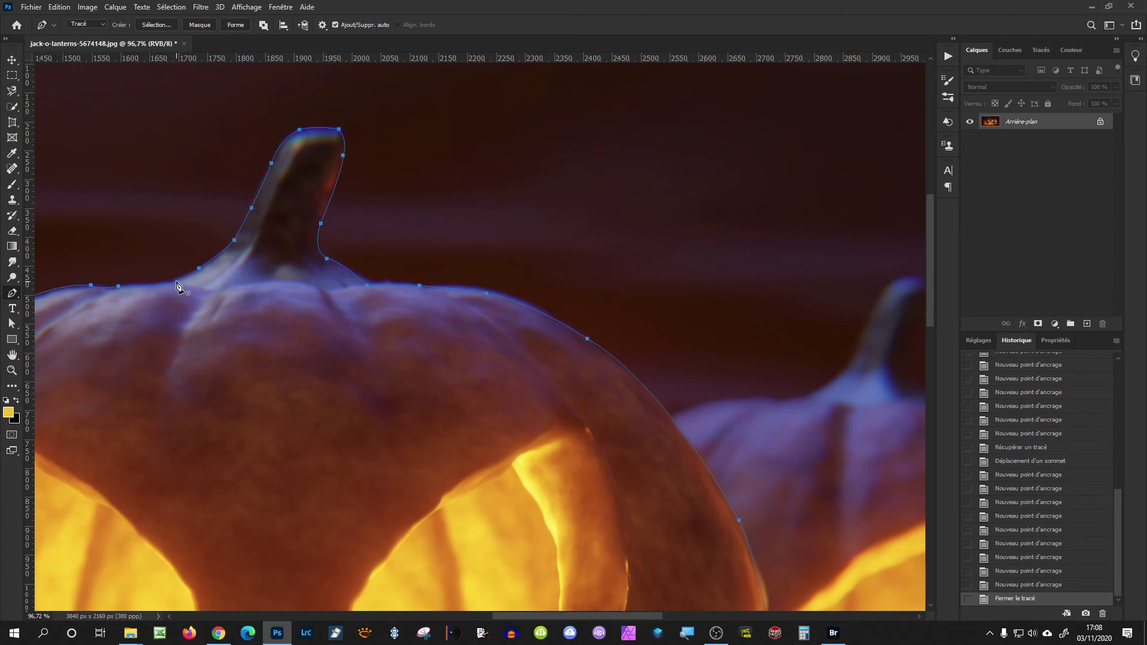
{"action": "key", "text": "ctrl+0"}
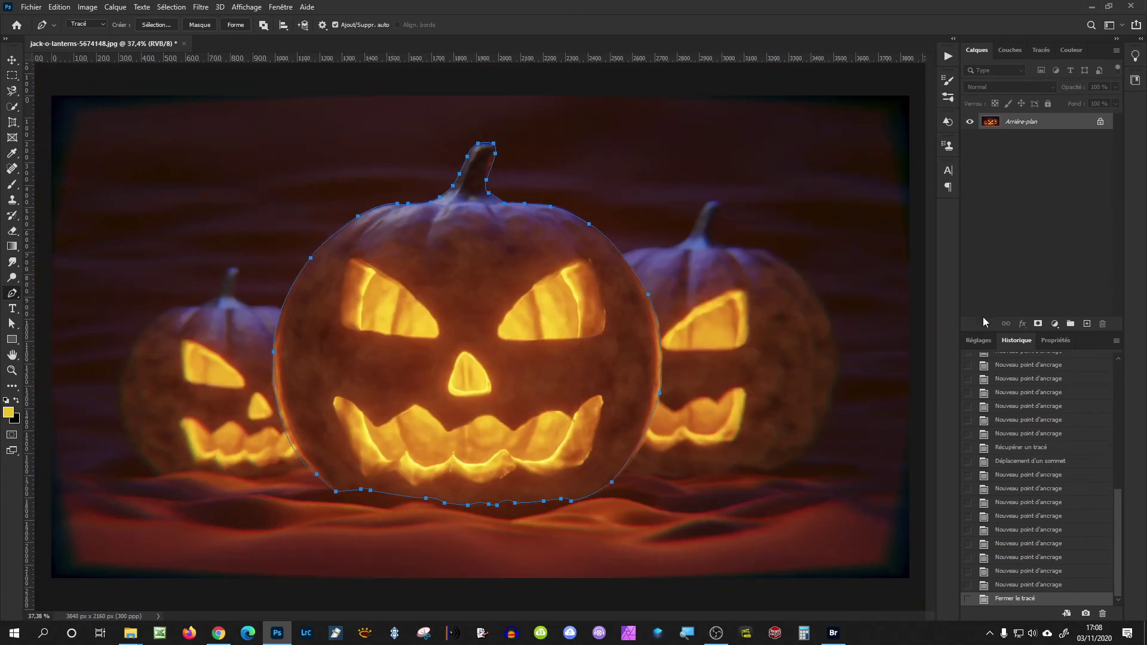
- Add a new empty layer named 'blanc' above the photo
{"action": "left_click", "coordinate": [1087, 324]}
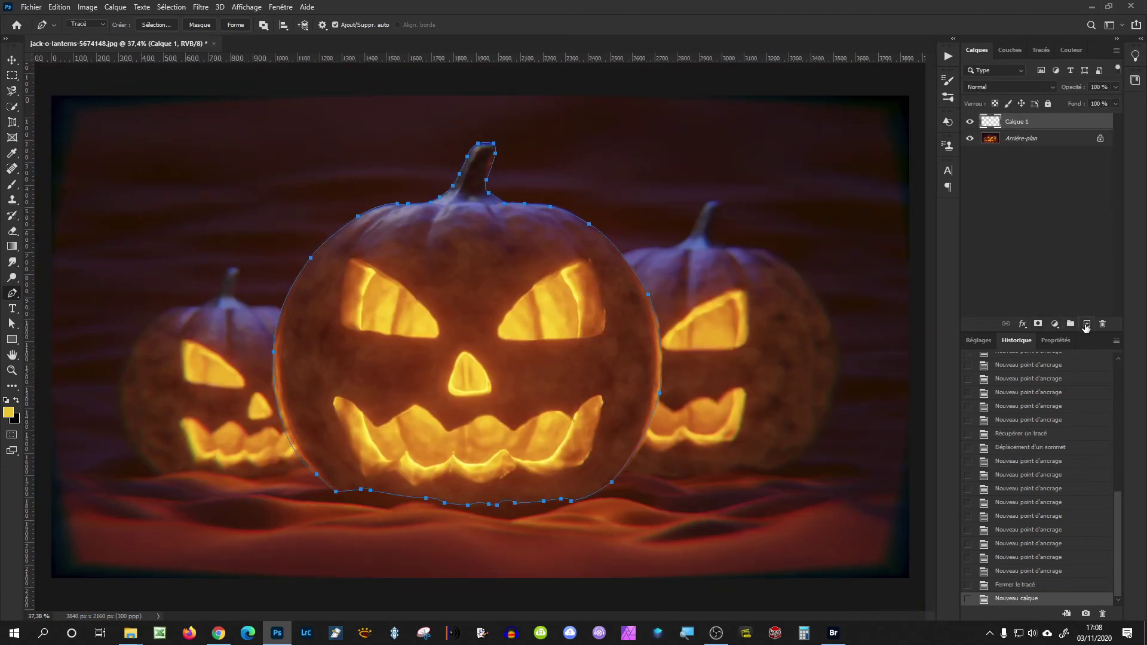
{"action": "double_click", "coordinate": [1019, 123]}
{"action": "type", "text": "blanc"}
{"action": "key", "text": "Return"}
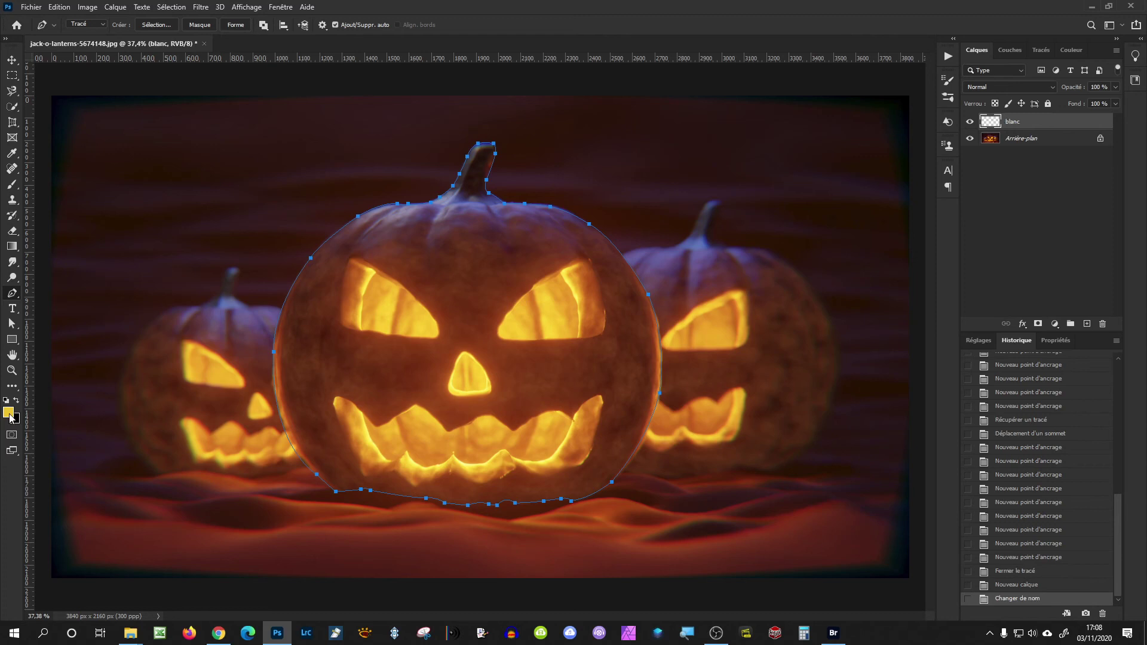
- Select the Brush and set the foreground colour to pure white
{"action": "left_click", "coordinate": [12, 186]}
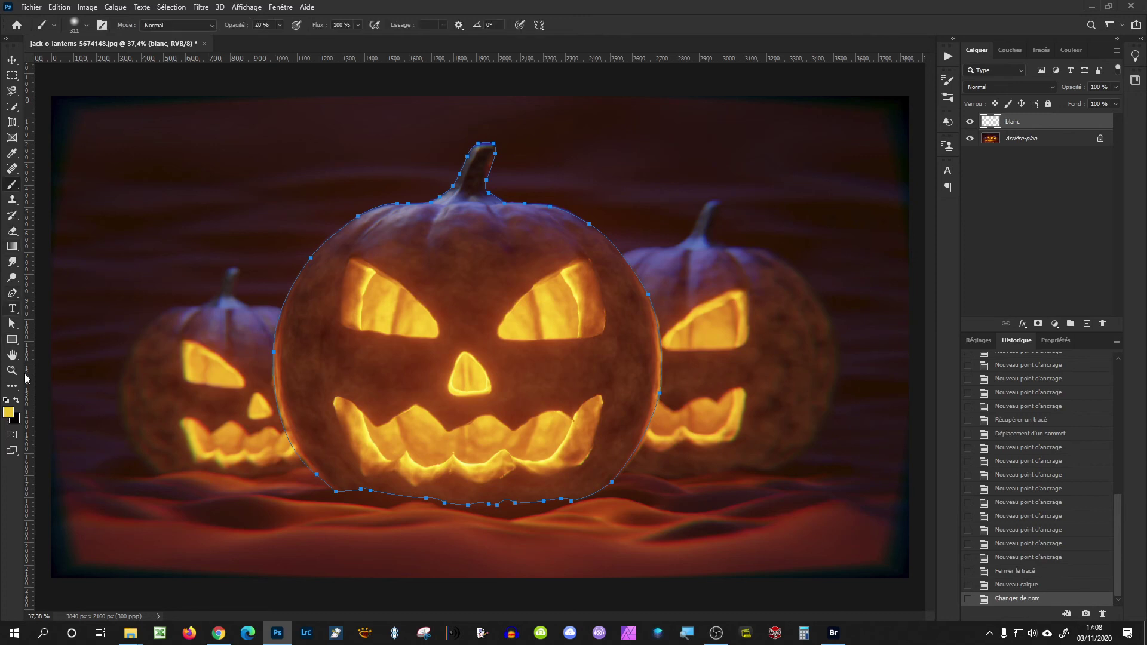
{"action": "left_click", "coordinate": [12, 414]}
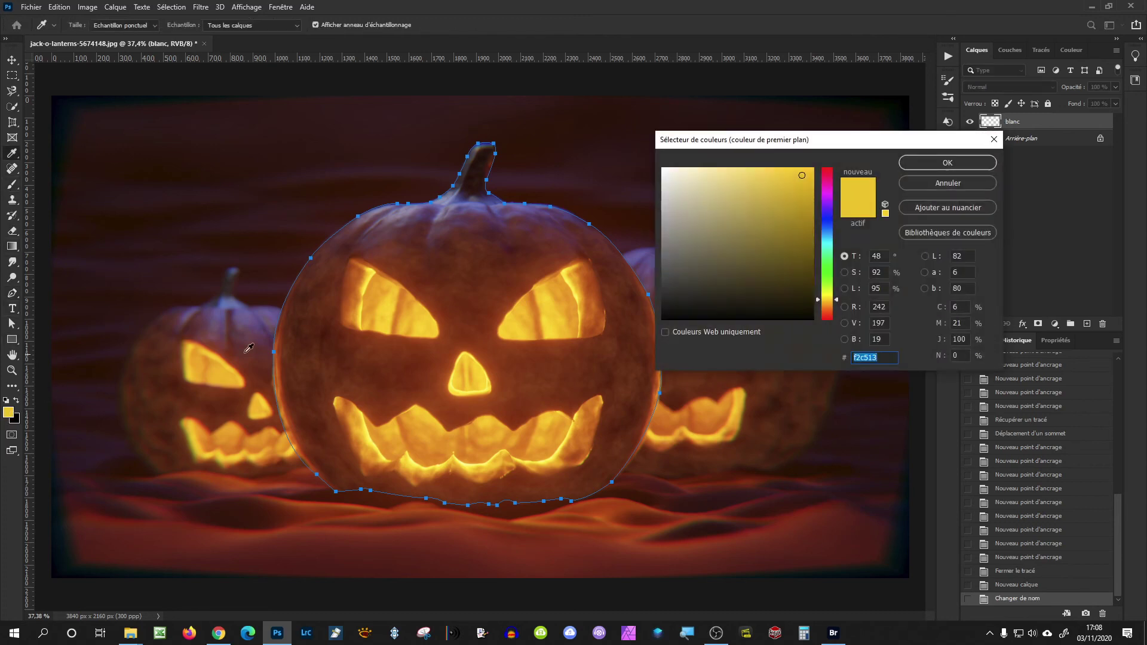
{"action": "left_click", "coordinate": [663, 169]}
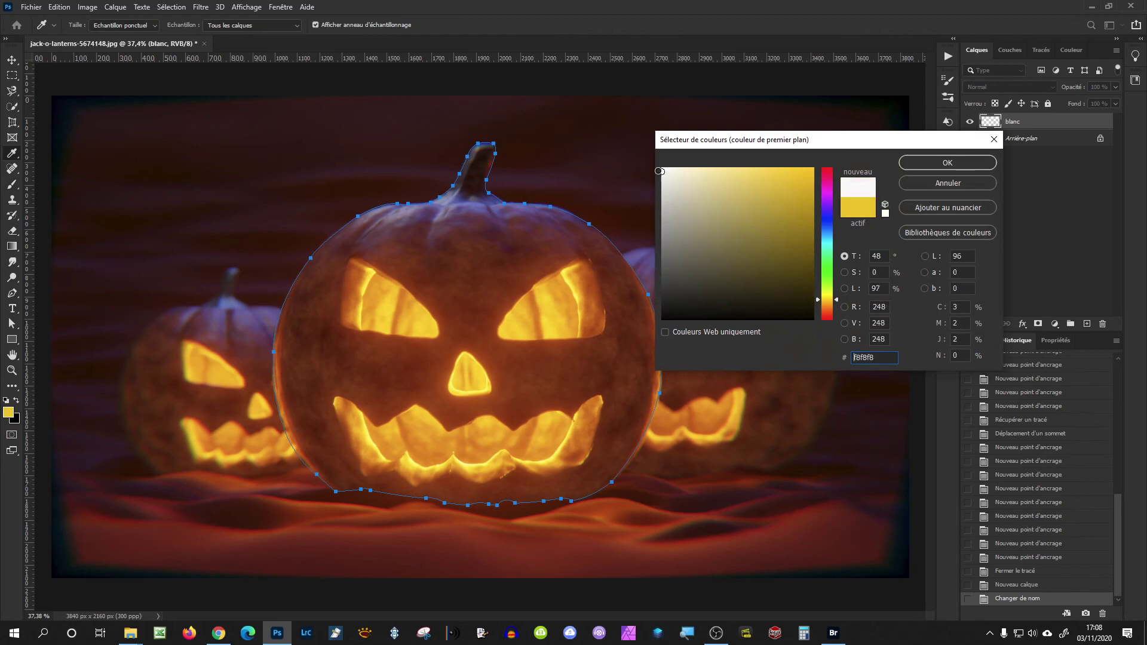
{"action": "left_click", "coordinate": [948, 162]}
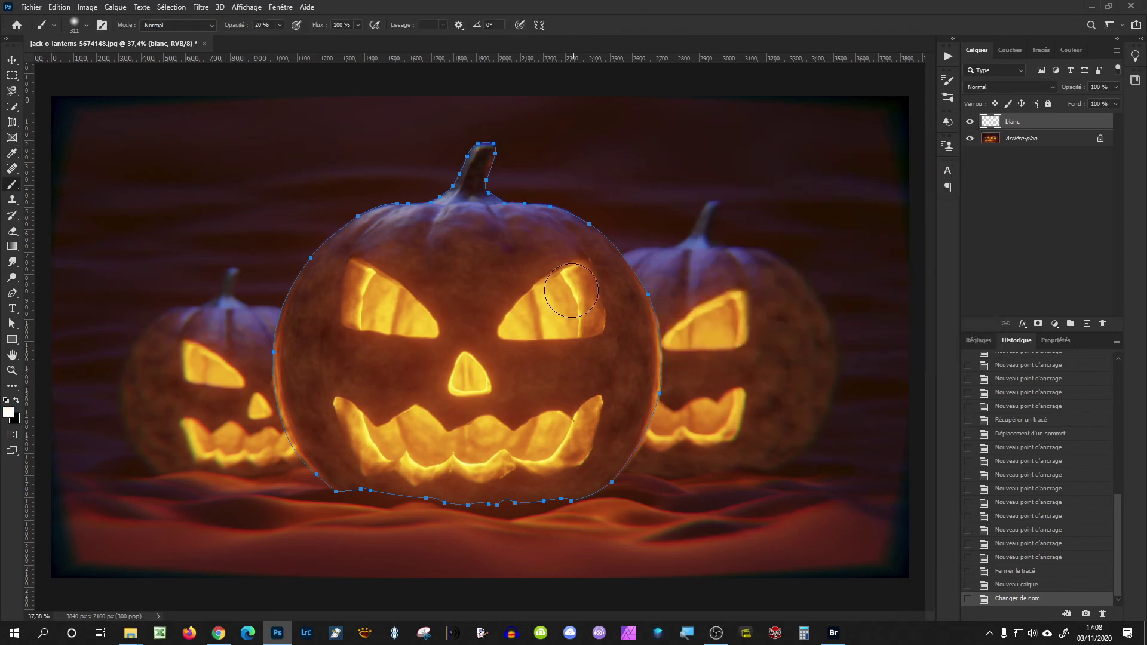
{"action": "key", "text": "p"}
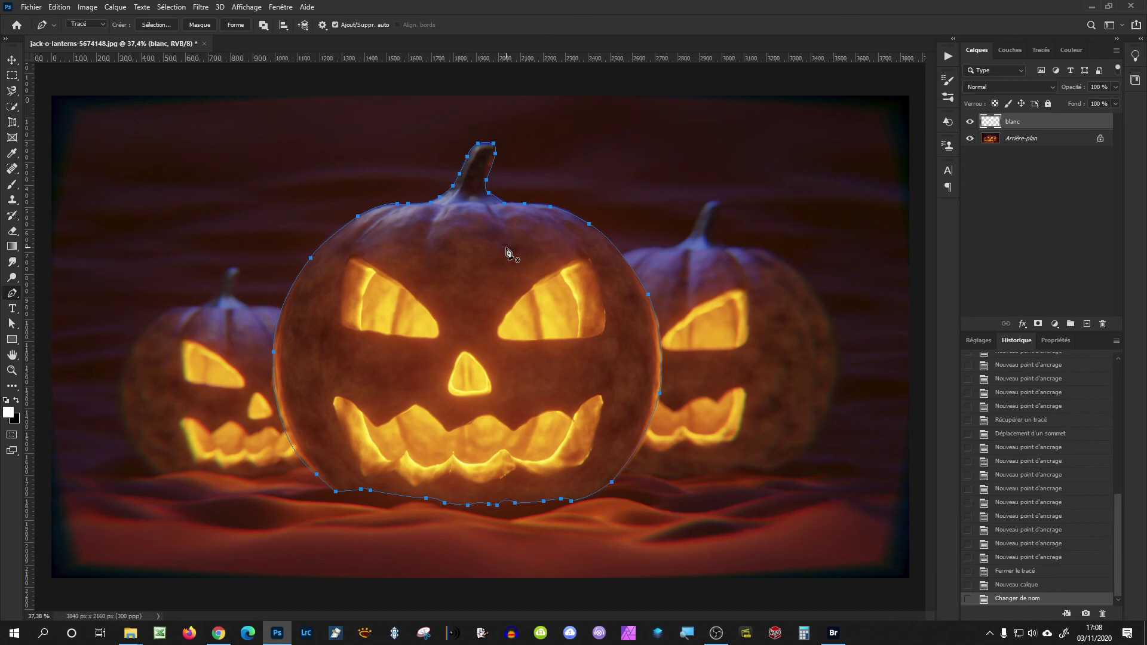
{"action": "right_click", "coordinate": [507, 250]}
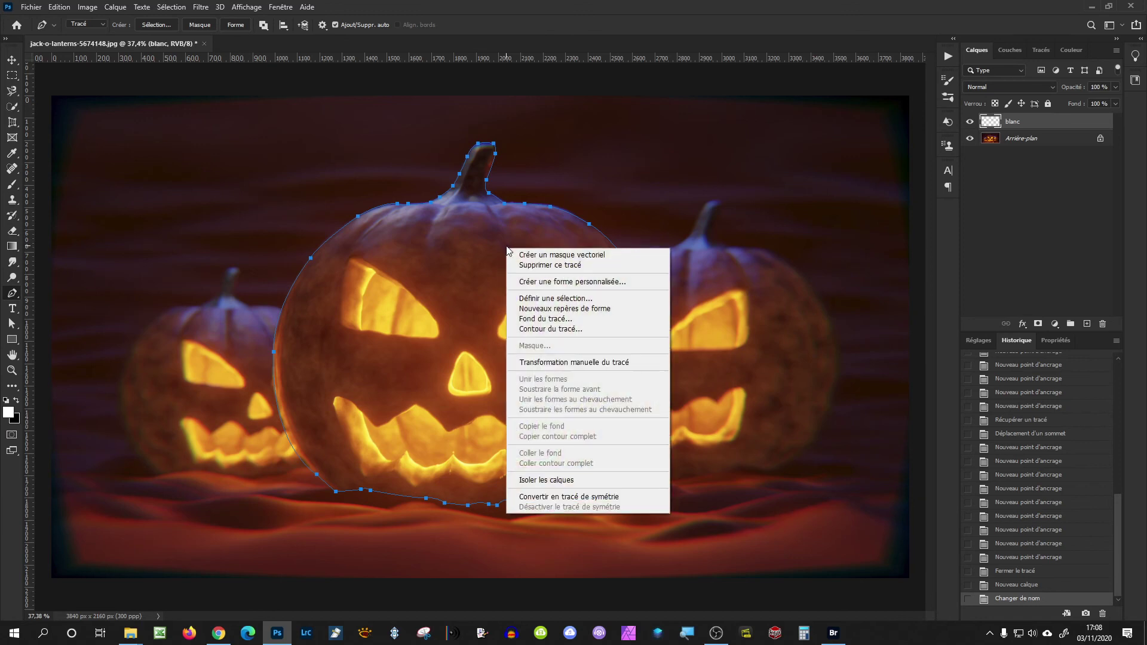
{"action": "left_click", "coordinate": [551, 329]}
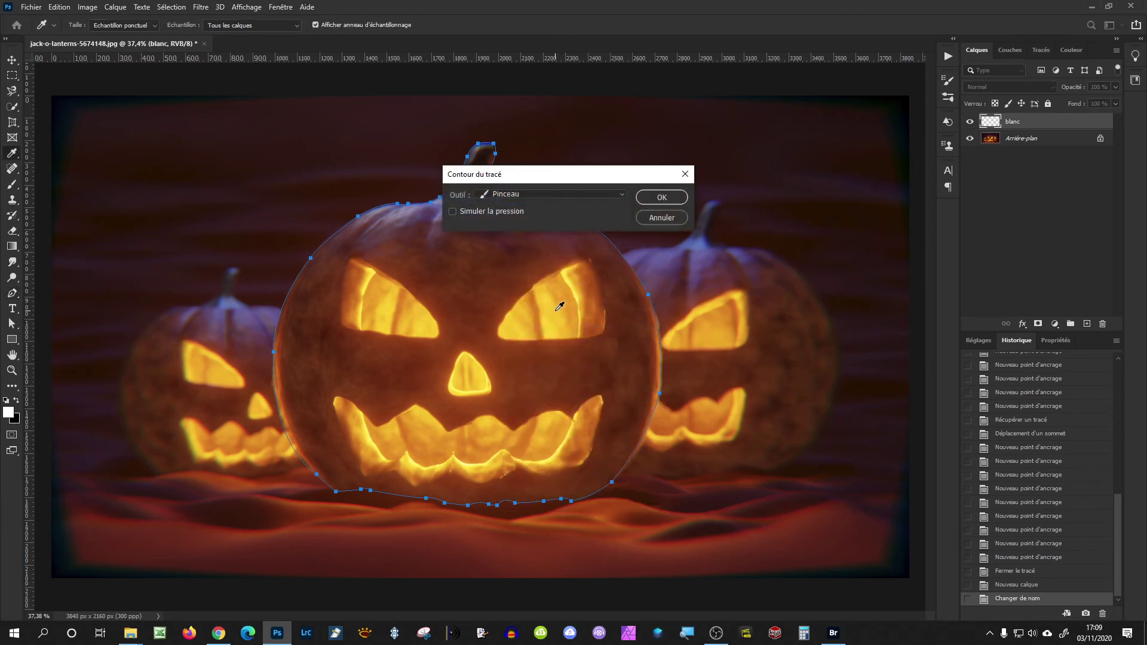
{"action": "left_click", "coordinate": [526, 196]}
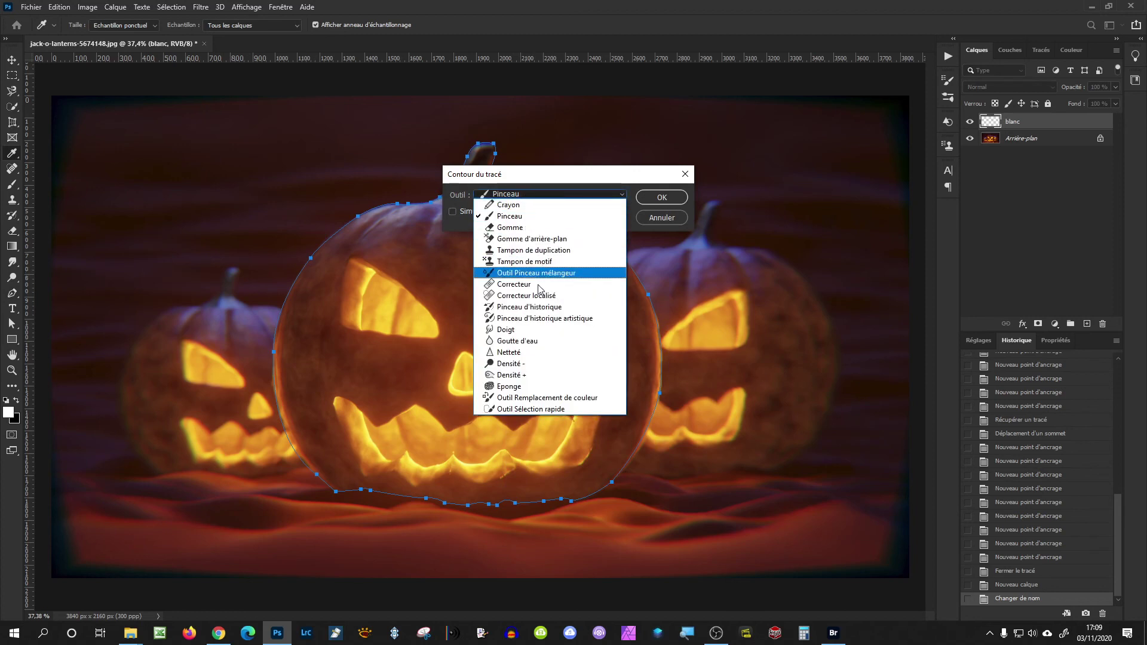
{"action": "left_click", "coordinate": [531, 217]}
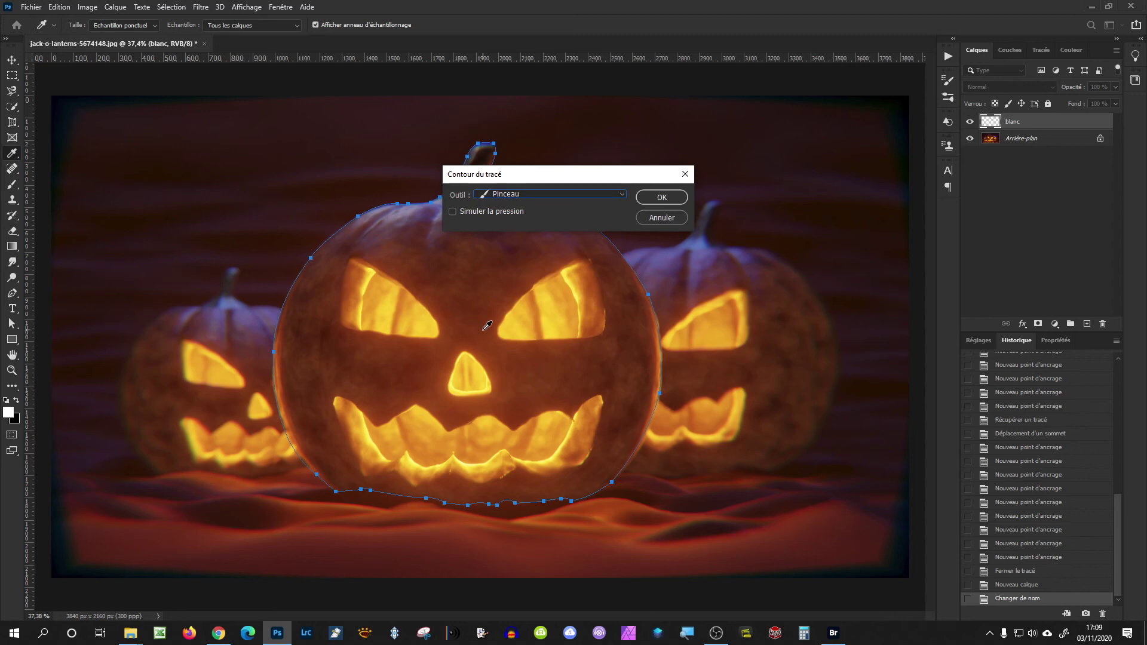
{"action": "left_click", "coordinate": [660, 199]}
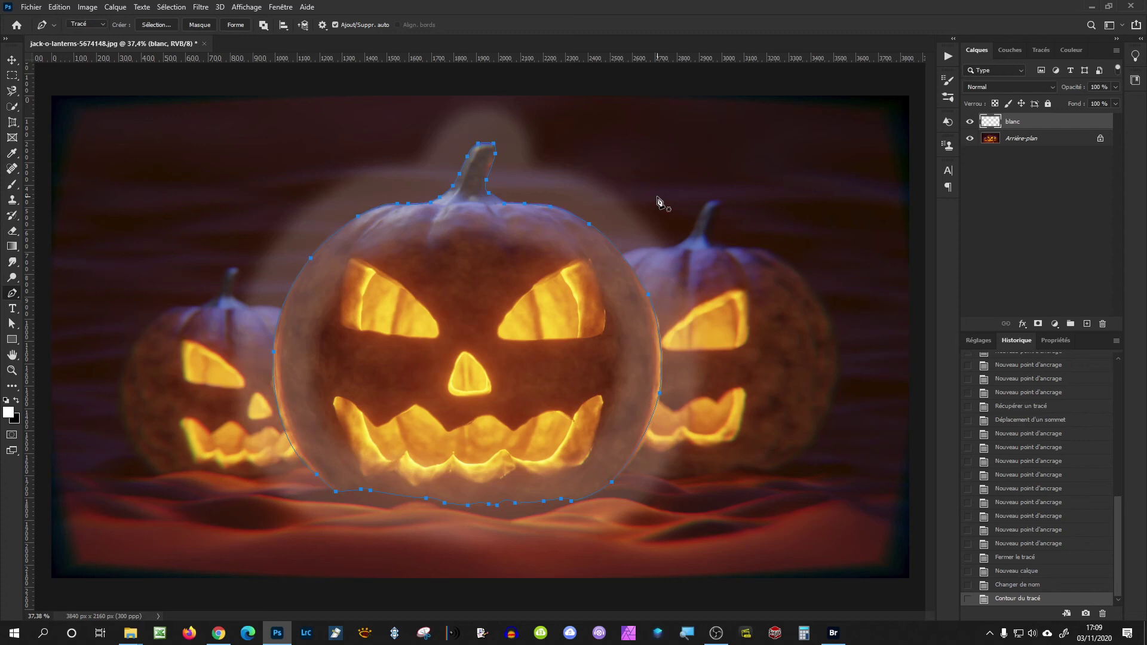
{"action": "key", "text": "ctrl+z"}
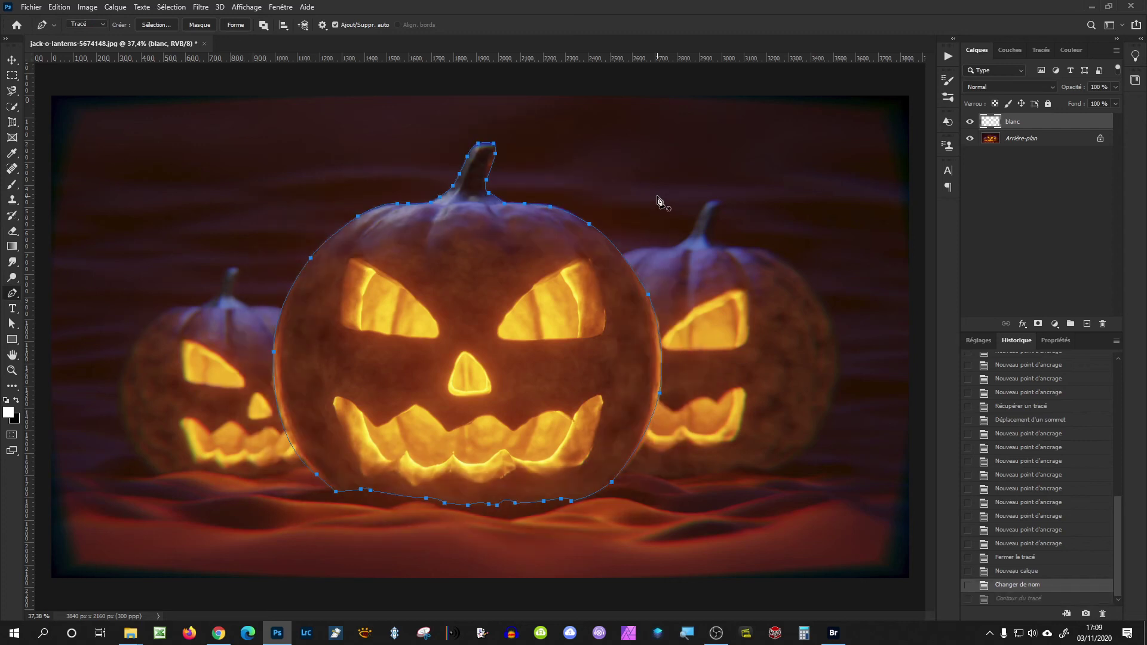
{"action": "key", "text": "b"}
- Set the brush to 100% hardness, 15 px size and 100% opacity
{"action": "right_click", "coordinate": [657, 187]}
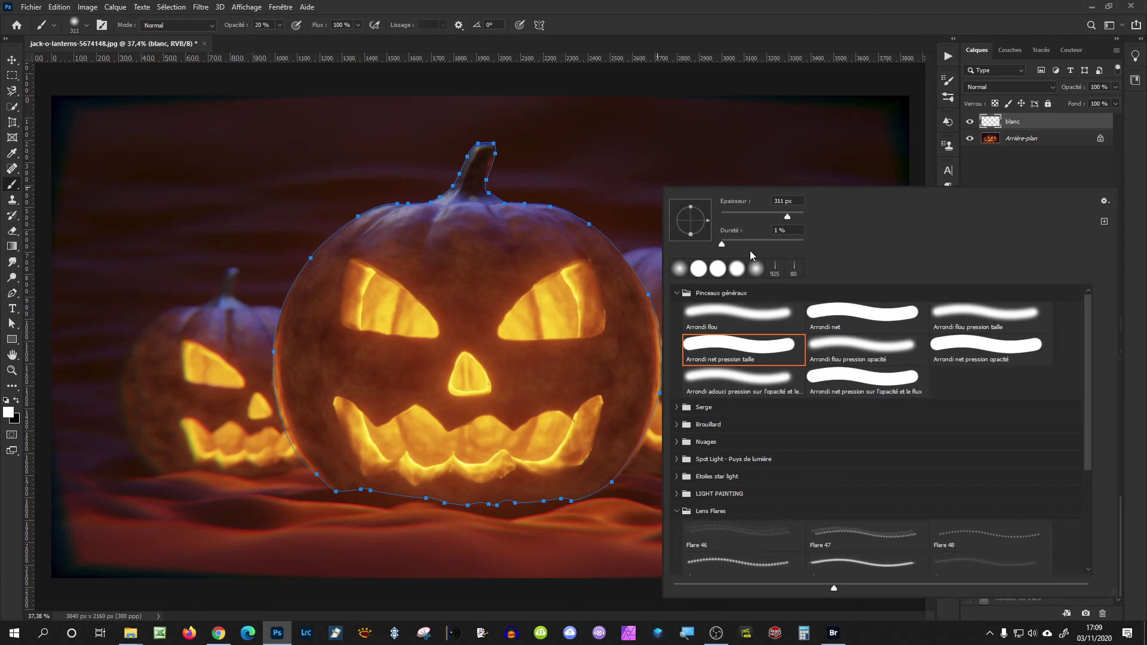
{"action": "left_click_drag", "start_coordinate": [723, 245], "coordinate": [816, 242]}
{"action": "left_click", "coordinate": [796, 202]}
{"action": "left_click_drag", "start_coordinate": [795, 202], "coordinate": [762, 207]}
{"action": "type", "text": "15"}
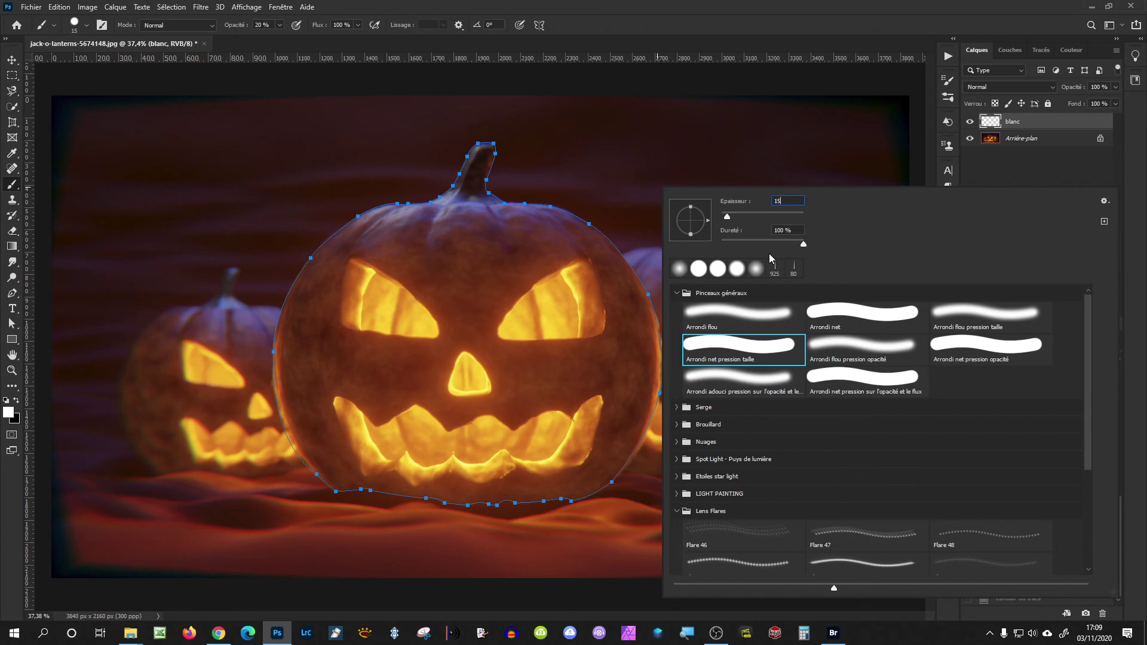
{"action": "key", "text": "Return"}
{"action": "left_click_drag", "start_coordinate": [235, 27], "coordinate": [346, 23]}
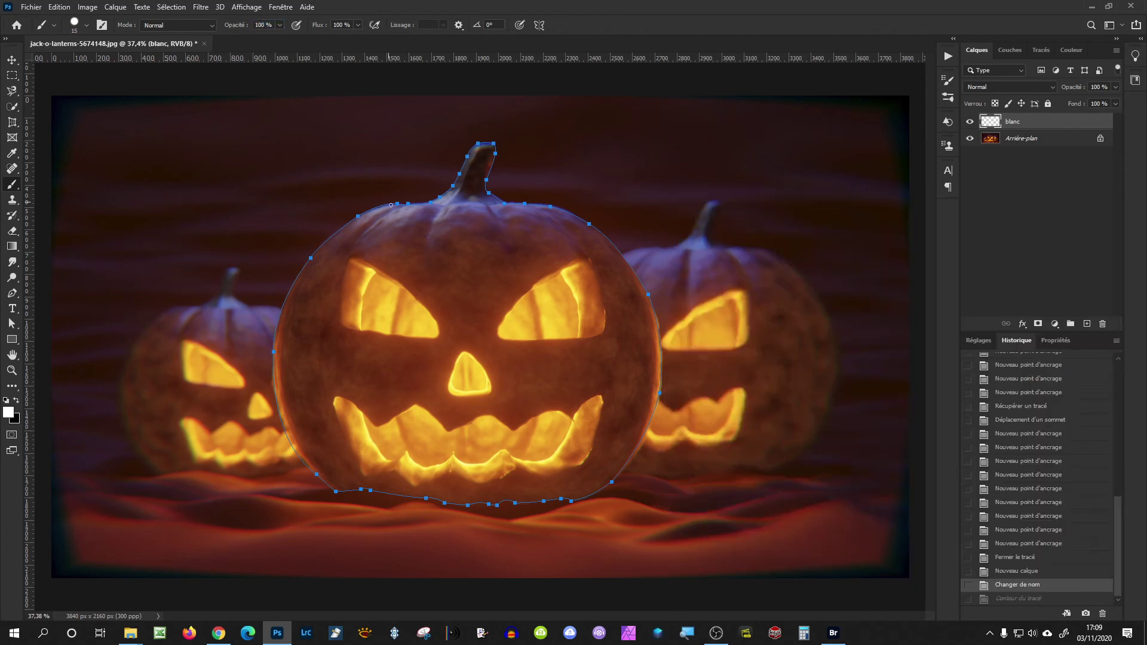
- Stroke the pumpkin path with the hard white brush
{"action": "key", "text": "p"}
{"action": "right_click", "coordinate": [431, 241]}
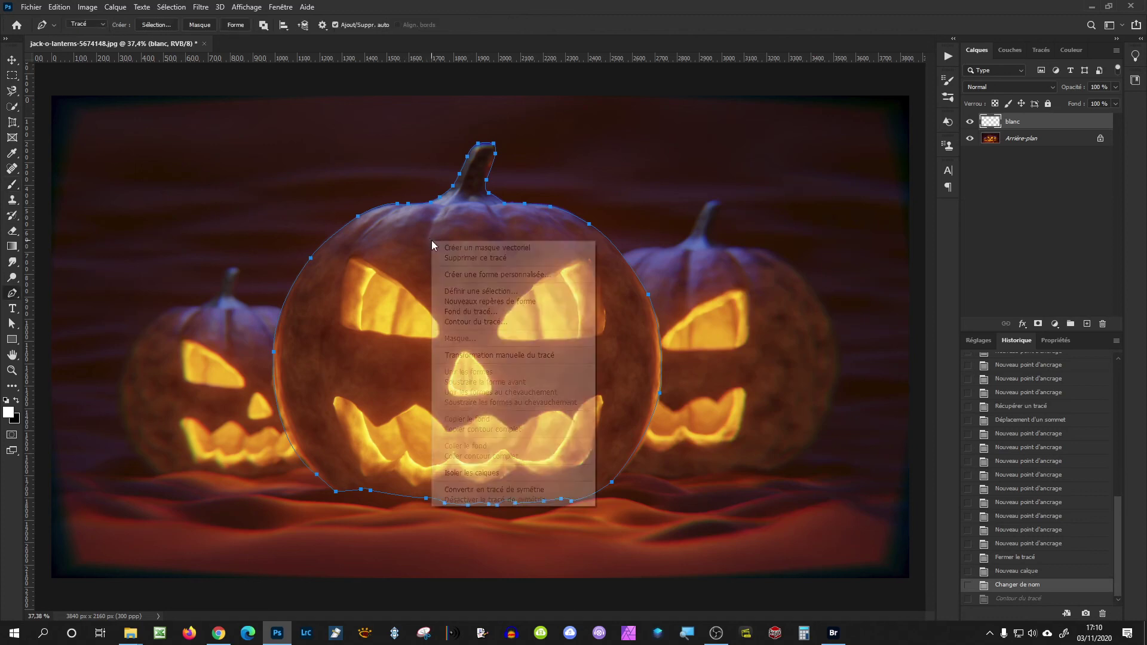
{"action": "left_click", "coordinate": [481, 321]}
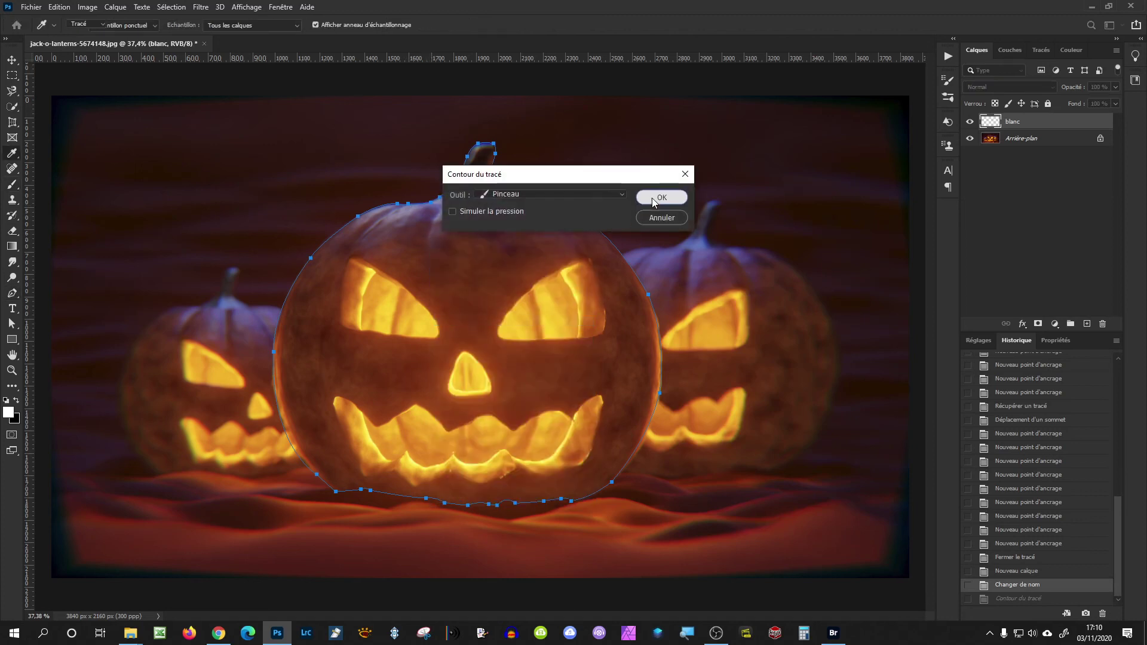
{"action": "left_click", "coordinate": [653, 200]}
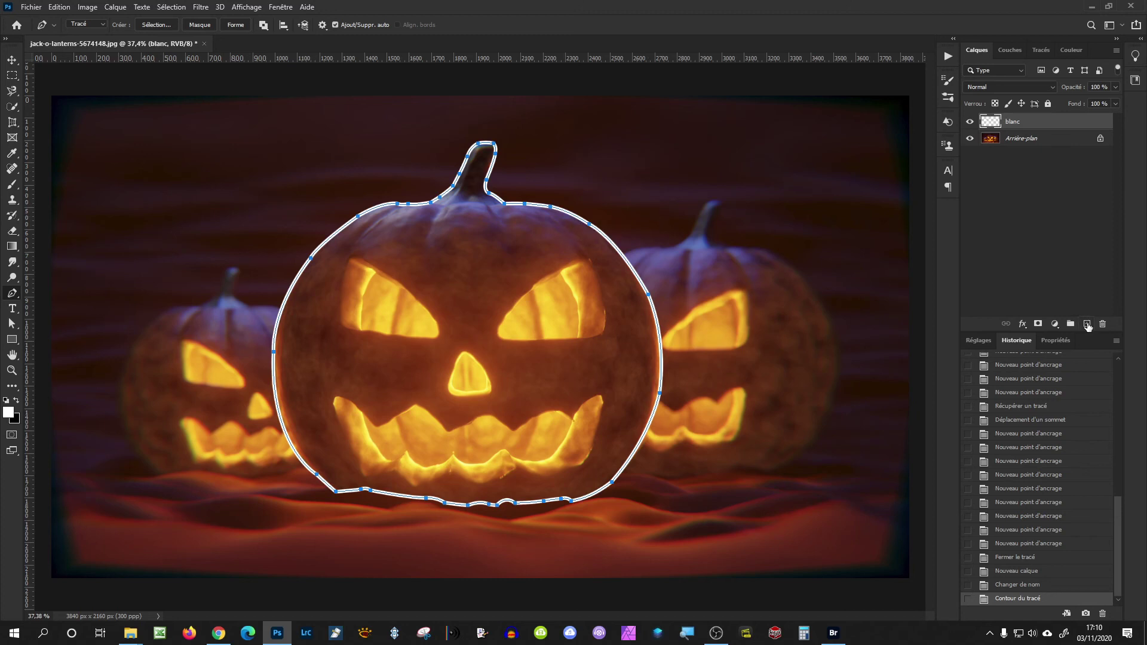
- Add a new empty layer named 'fluo jaune'
{"action": "left_click", "coordinate": [1088, 323]}
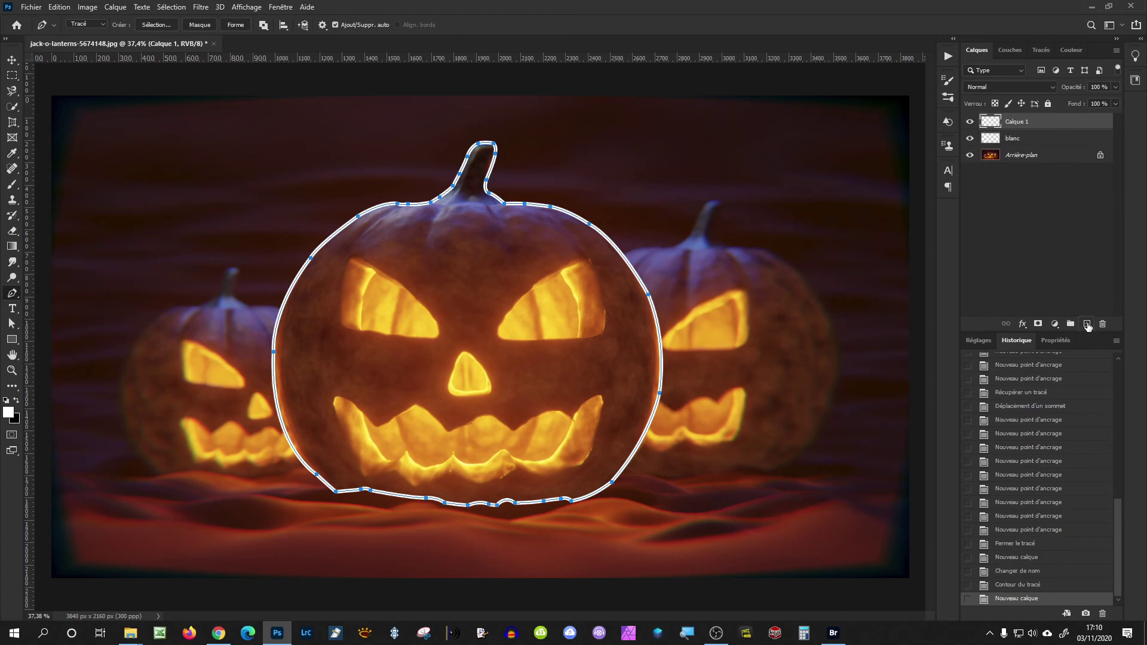
{"action": "double_click", "coordinate": [1016, 122]}
{"action": "type", "text": "fluo jaune"}
{"action": "key", "text": "Return"}
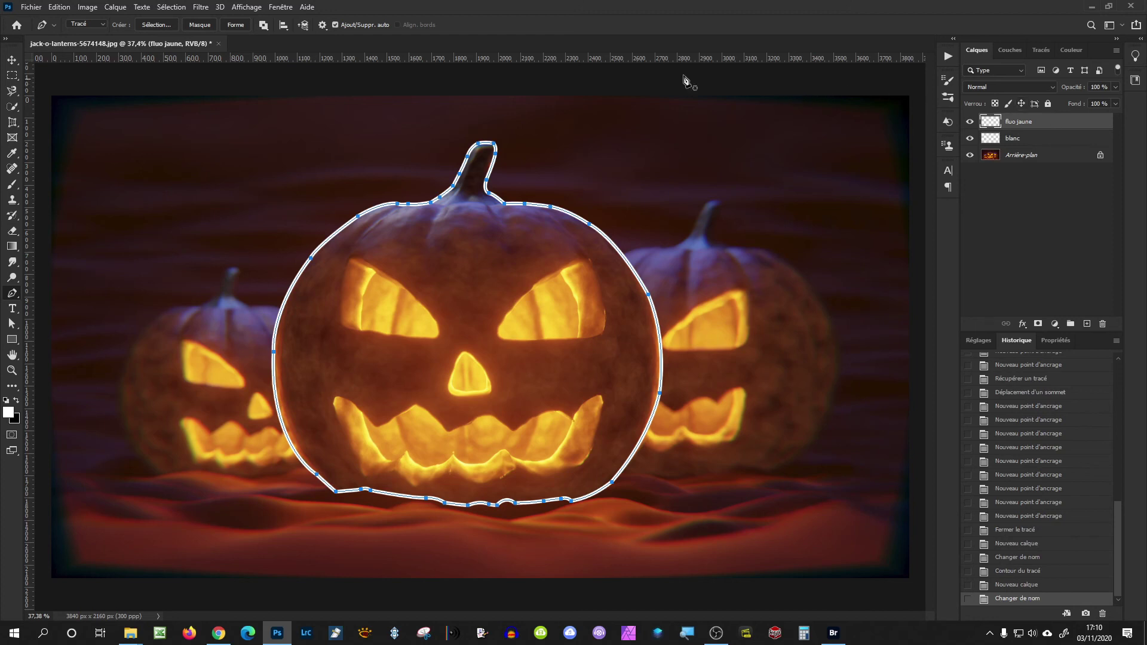
- Sample the pumpkin eye's yellow and soften it to #fad348 as the foreground colour
{"action": "key", "text": "b"}
{"action": "key", "text": "alt"}
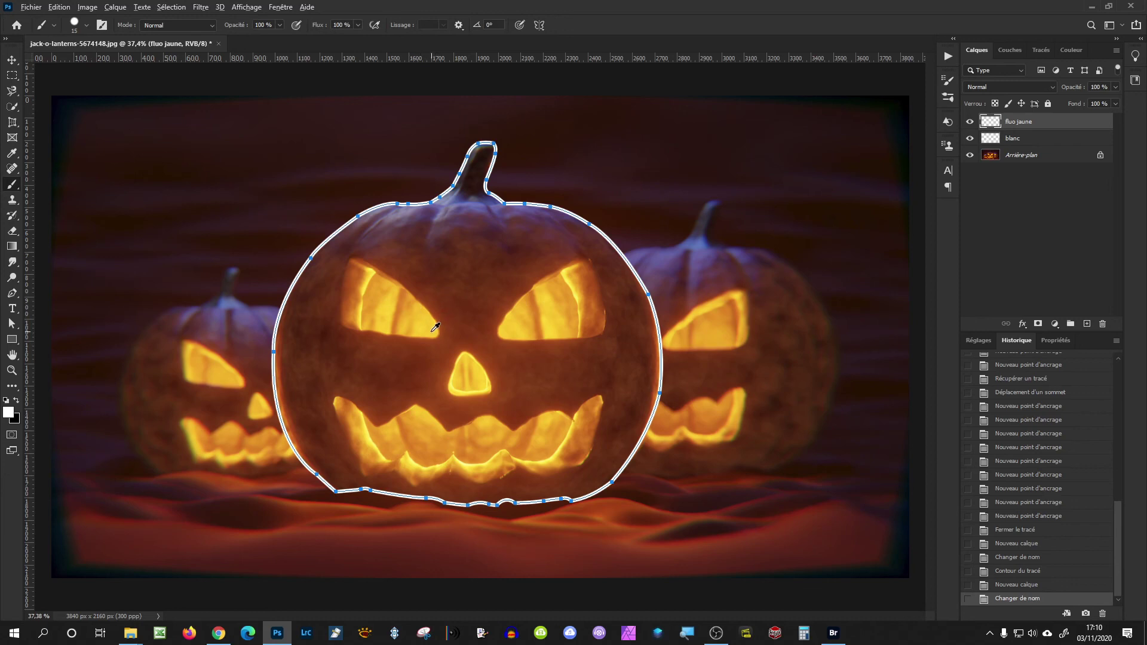
{"action": "left_click", "coordinate": [426, 332], "text": "alt"}
{"action": "left_click", "coordinate": [8, 414]}
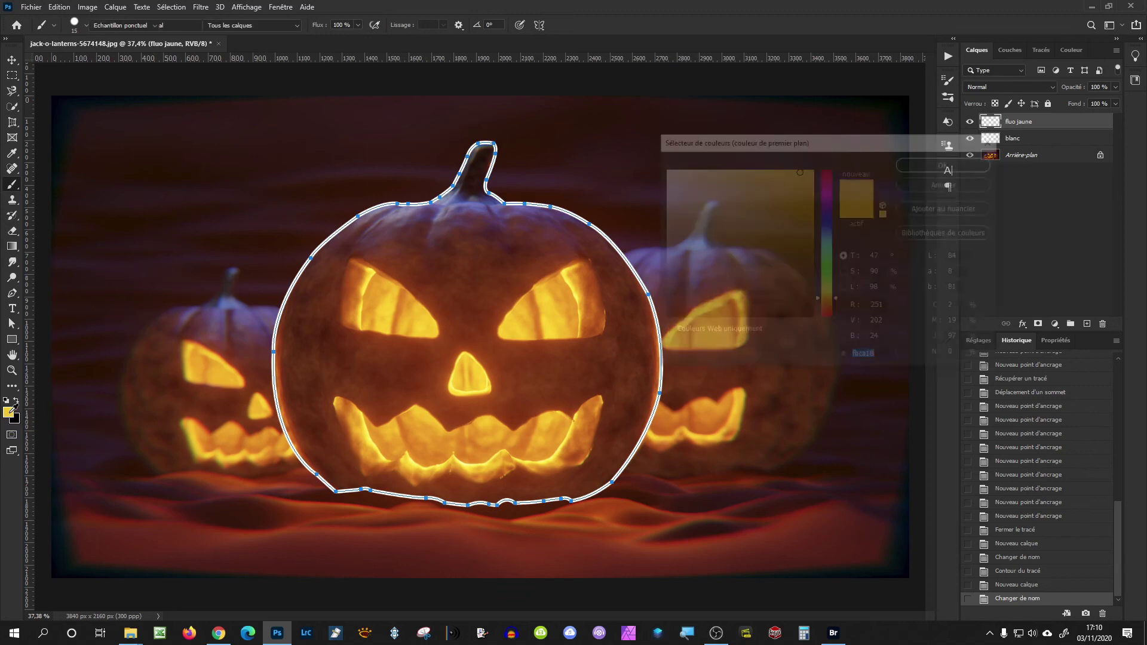
{"action": "left_click_drag", "start_coordinate": [800, 171], "coordinate": [771, 171]}
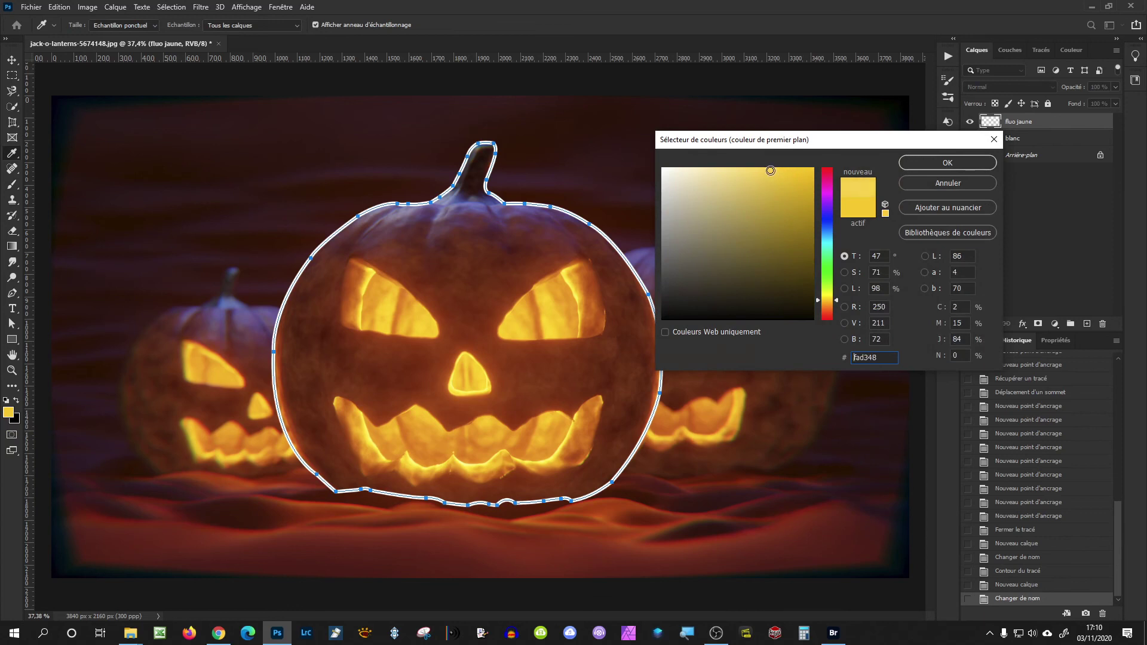
{"action": "left_click", "coordinate": [951, 164]}
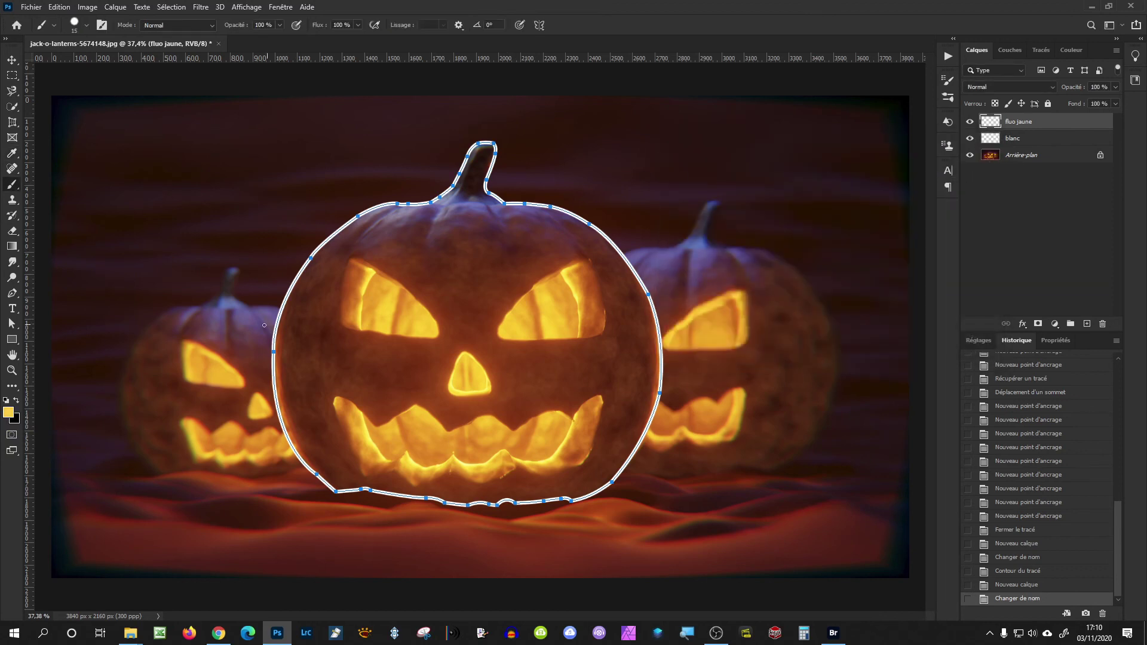
{"action": "left_click", "coordinate": [12, 294]}
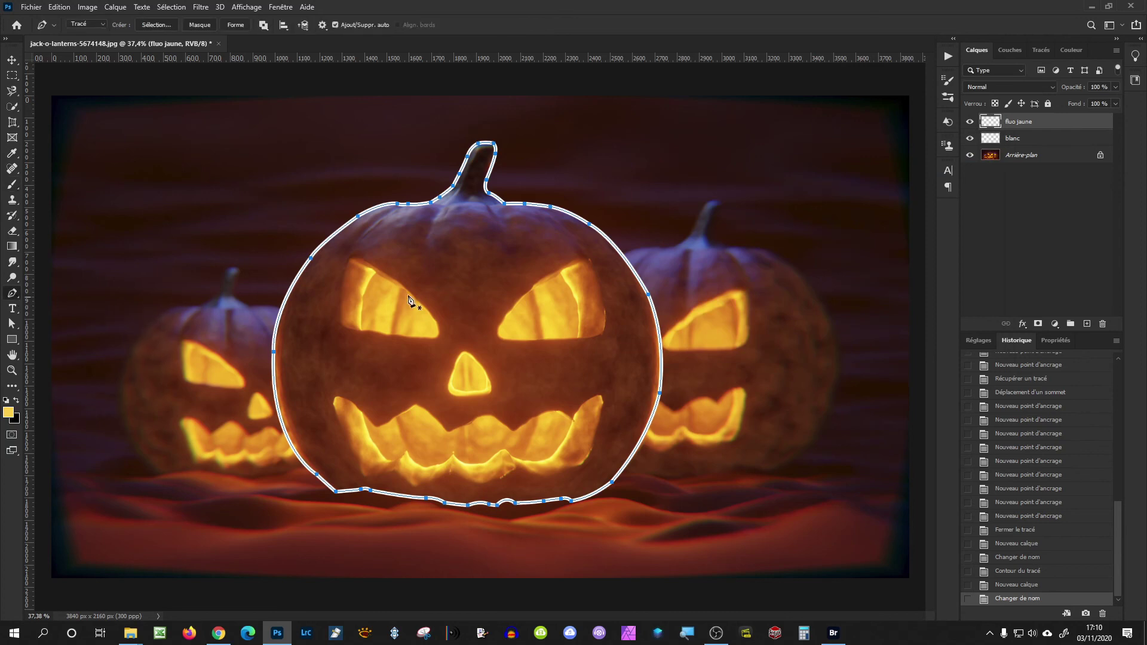
- Stroke the path in yellow, then undo the too-thin result
{"action": "right_click", "coordinate": [494, 258]}
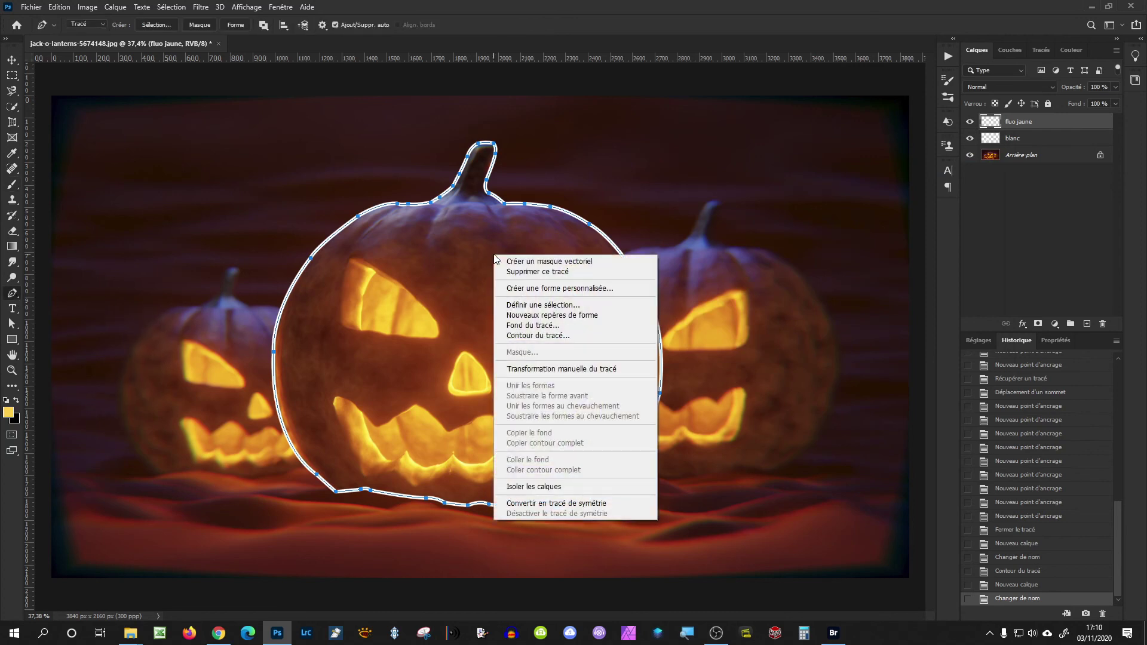
{"action": "left_click", "coordinate": [562, 336]}
{"action": "left_click", "coordinate": [662, 202]}
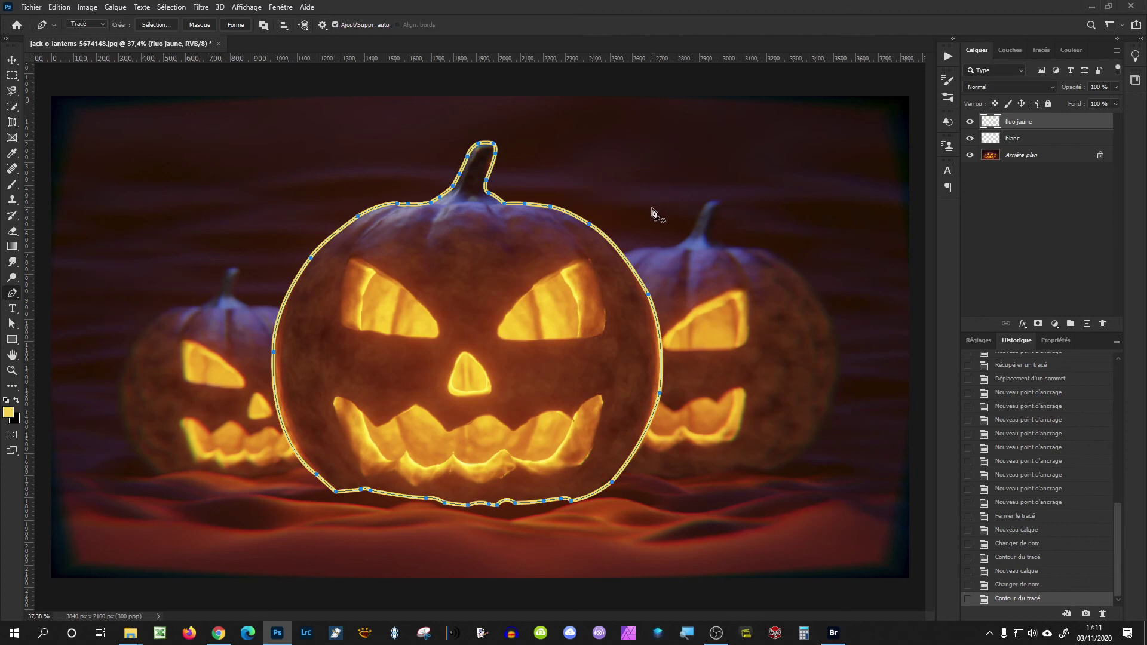
{"action": "key", "text": "ctrl+z"}
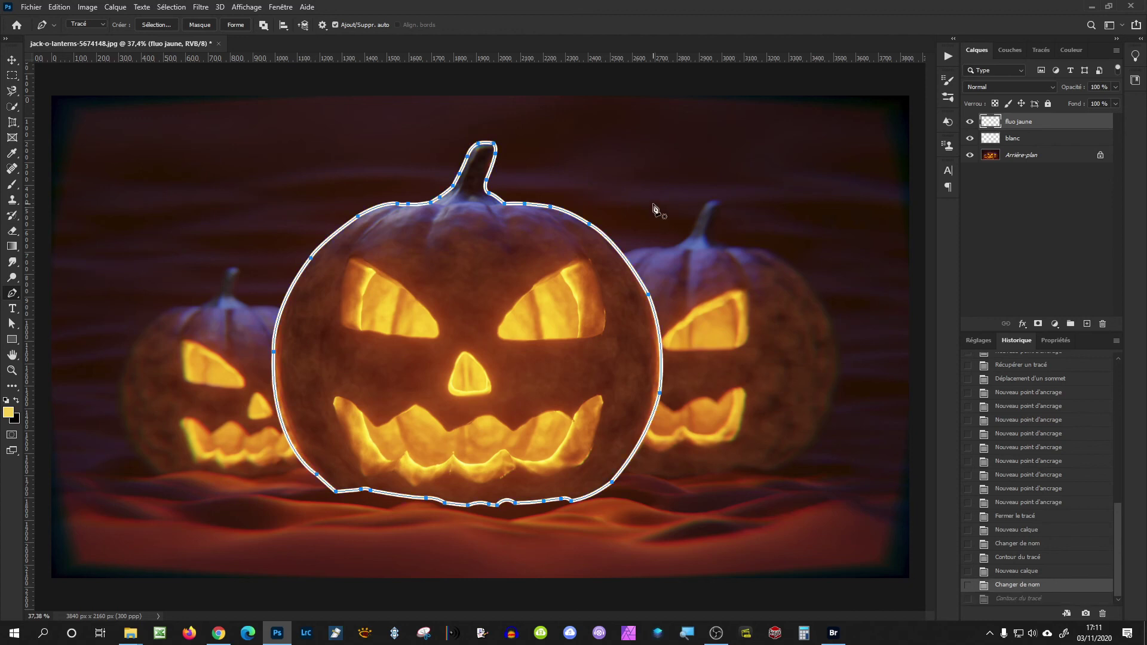
- Restroke the path with a 40 px yellow brush and move 'fluo jaune' below 'blanc'
{"action": "key", "text": "b"}
{"action": "right_click", "coordinate": [655, 181]}
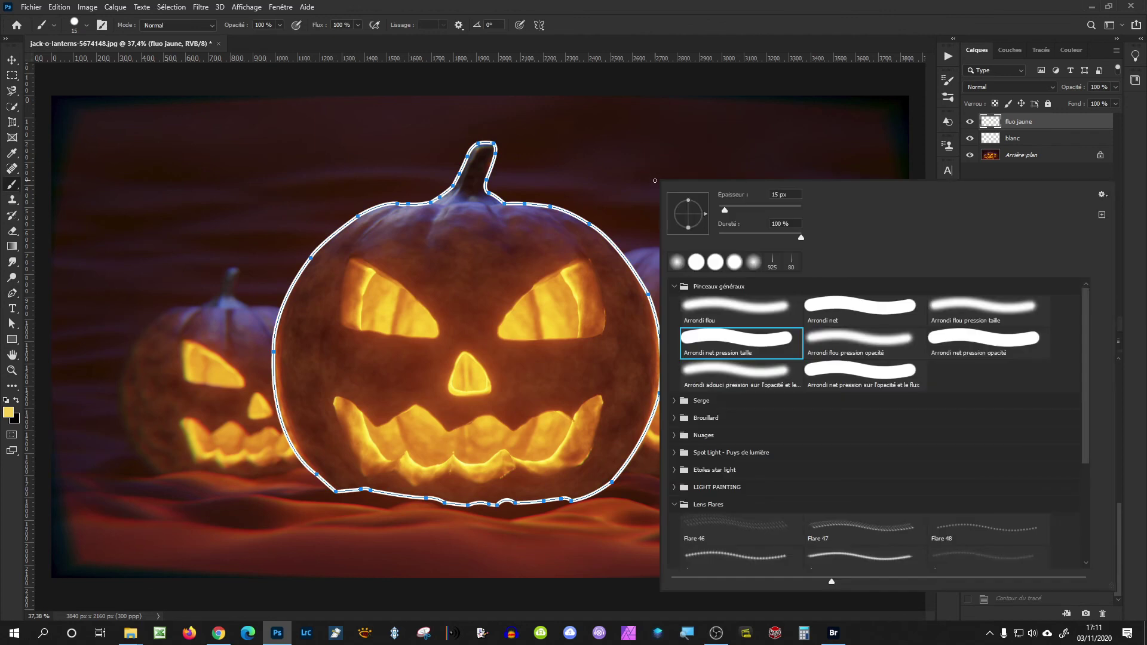
{"action": "left_click_drag", "start_coordinate": [793, 198], "coordinate": [760, 194]}
{"action": "key", "text": "Return"}
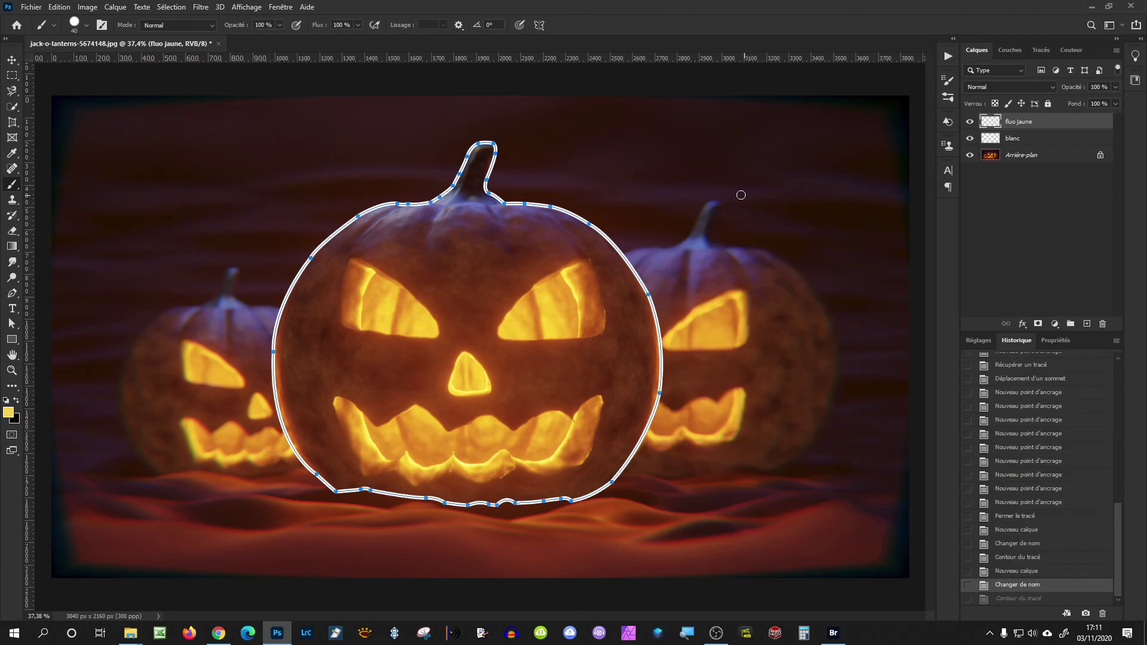
{"action": "key", "text": "p"}
{"action": "right_click", "coordinate": [665, 194]}
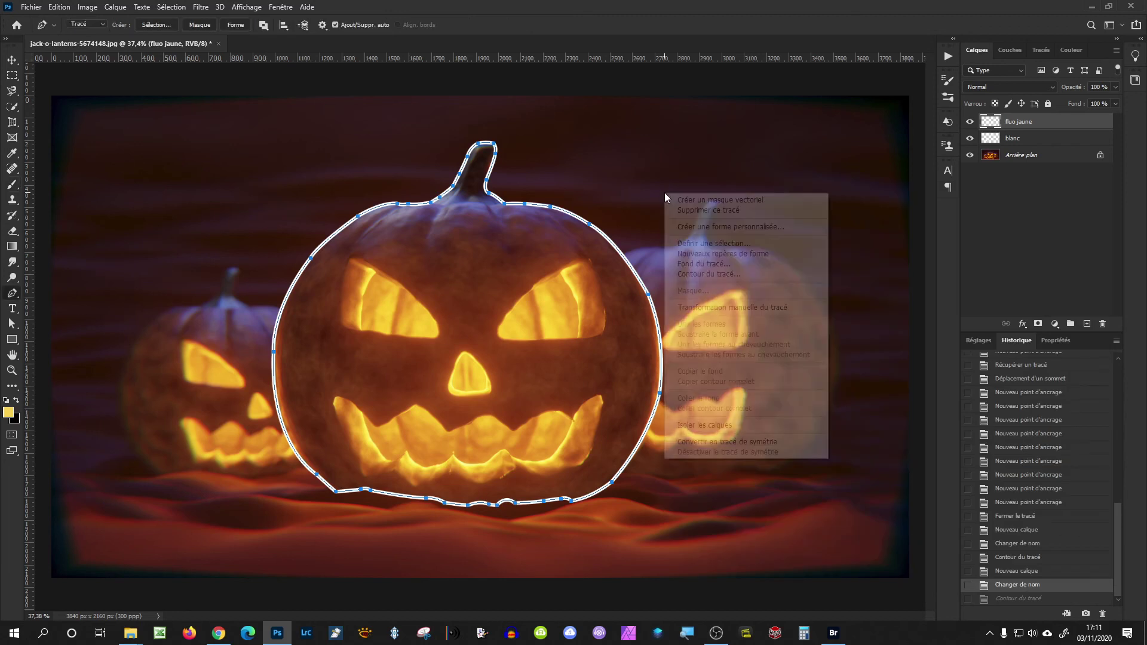
{"action": "left_click", "coordinate": [703, 274]}
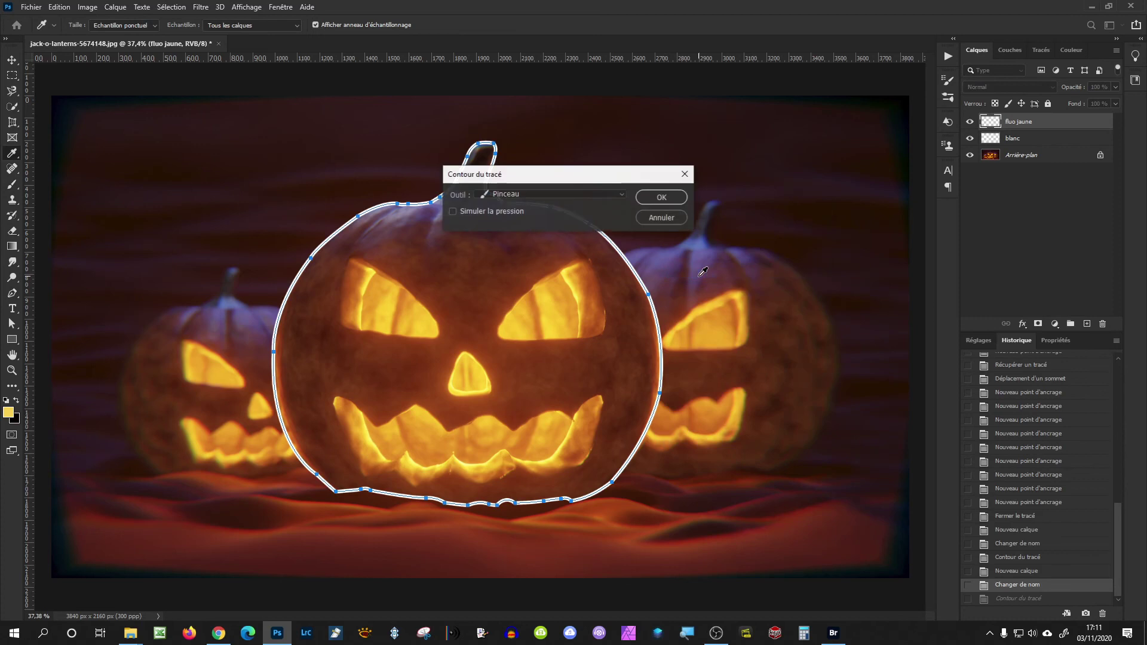
{"action": "left_click", "coordinate": [672, 198]}
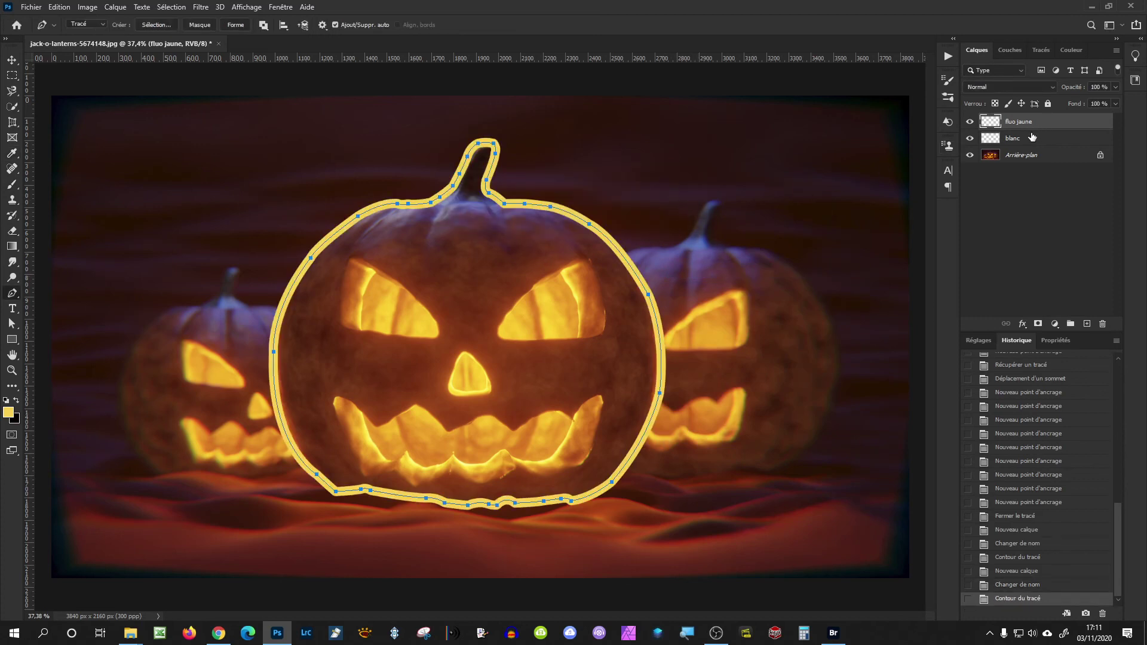
{"action": "left_click_drag", "start_coordinate": [1059, 124], "coordinate": [1056, 144]}
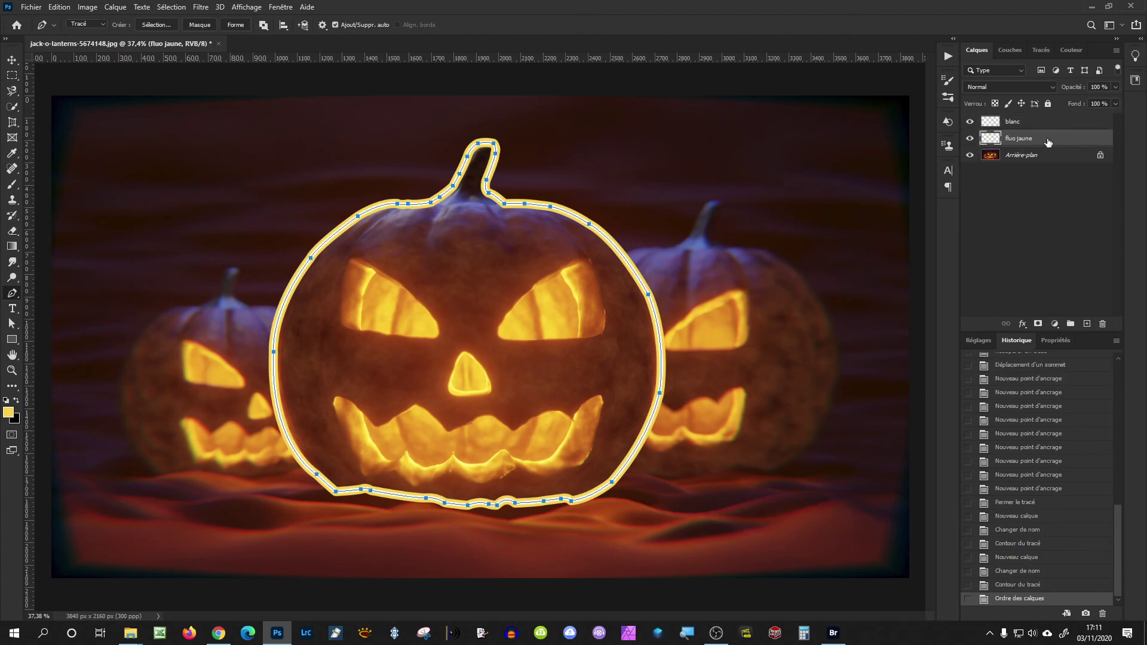
{"action": "scroll", "coordinate": [605, 232], "scroll_direction": "up", "scroll_amount": 3}
{"action": "scroll", "coordinate": [605, 231], "scroll_direction": "down", "scroll_amount": 2}
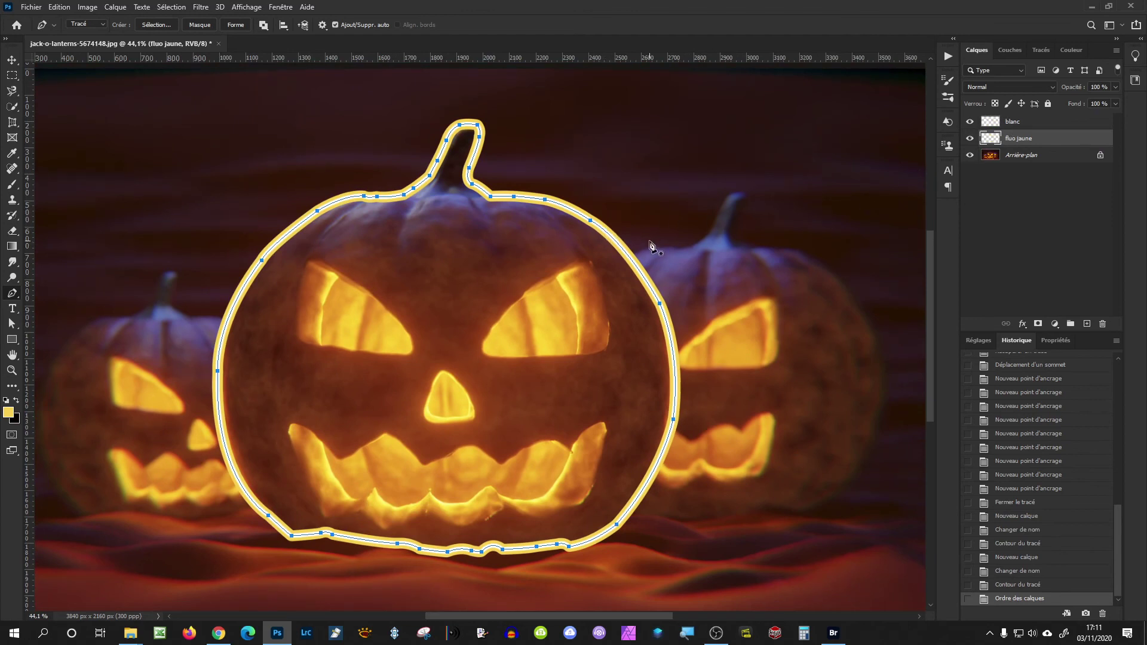
- Restroke the path with a 60 px yellow brush and hide the path outline
{"action": "key", "text": "b"}
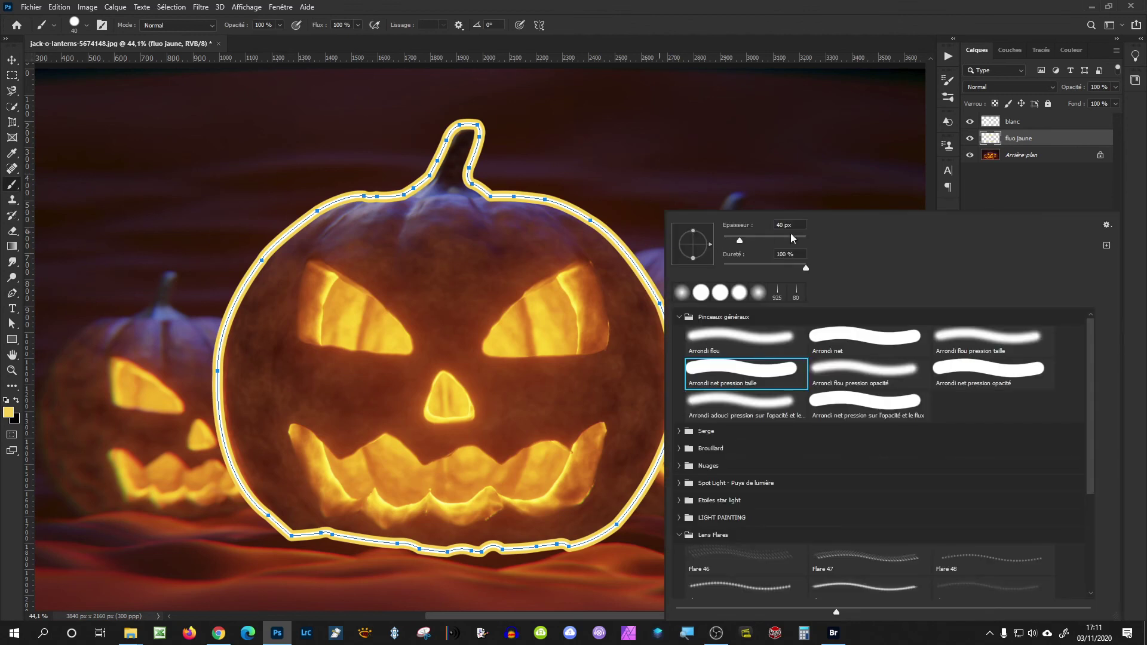
{"action": "double_click", "coordinate": [794, 226]}
{"action": "type", "text": "60"}
{"action": "key", "text": "Return"}
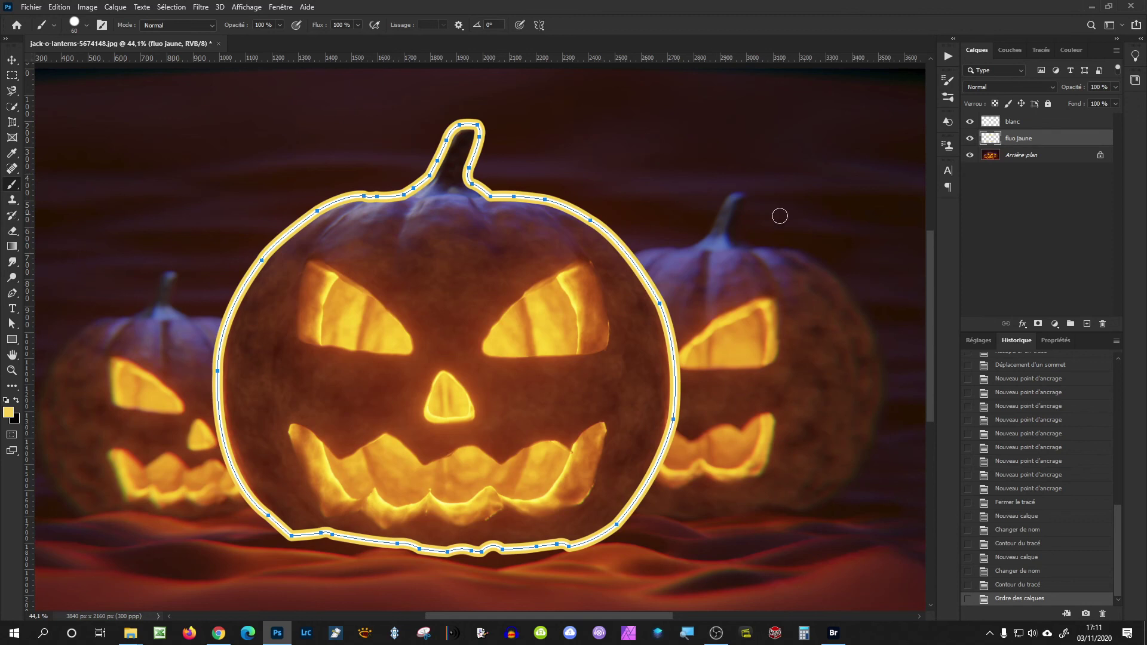
{"action": "key", "text": "i"}
{"action": "right_click", "coordinate": [684, 230]}
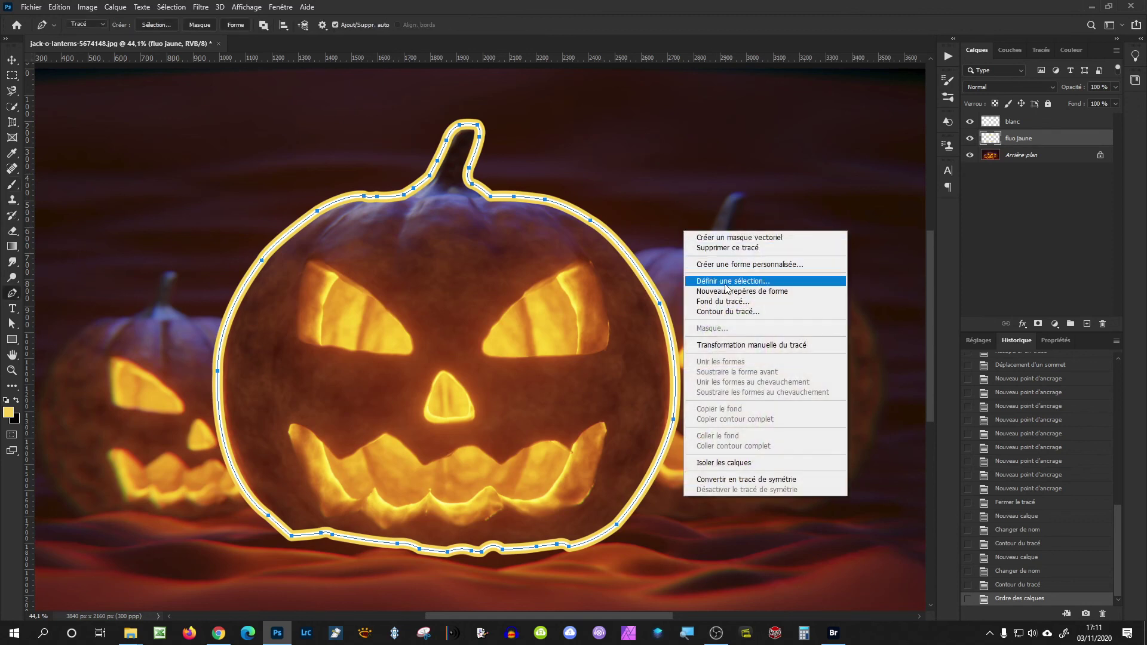
{"action": "left_click", "coordinate": [730, 309]}
{"action": "left_click", "coordinate": [660, 199]}
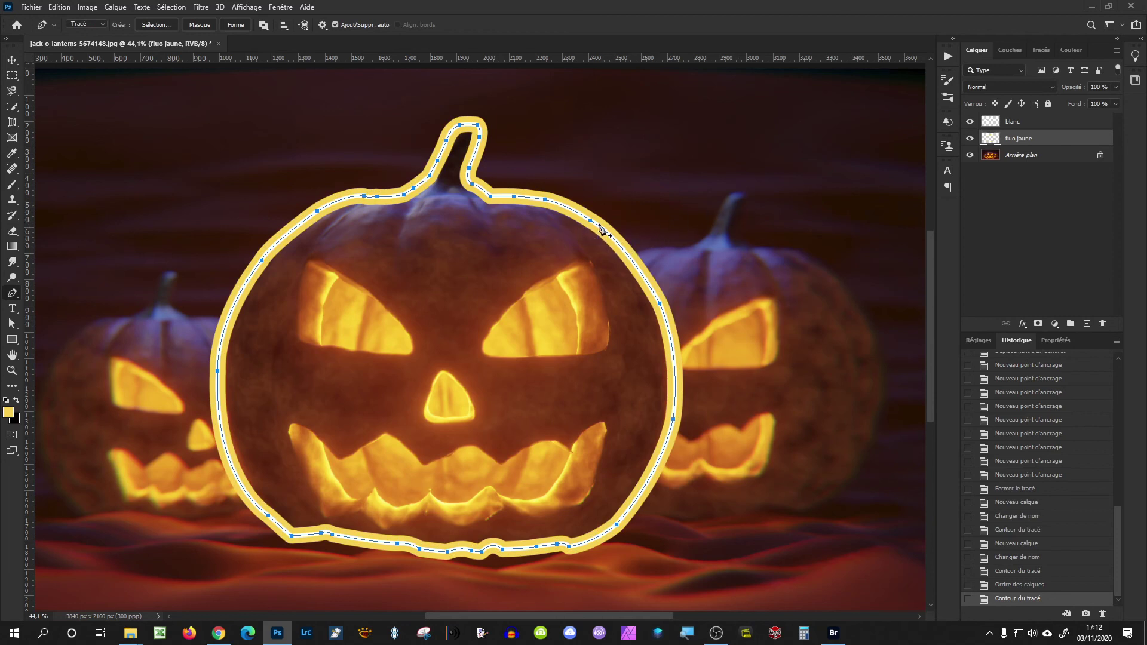
{"action": "key", "text": "Return"}
{"action": "key", "text": "Return"}
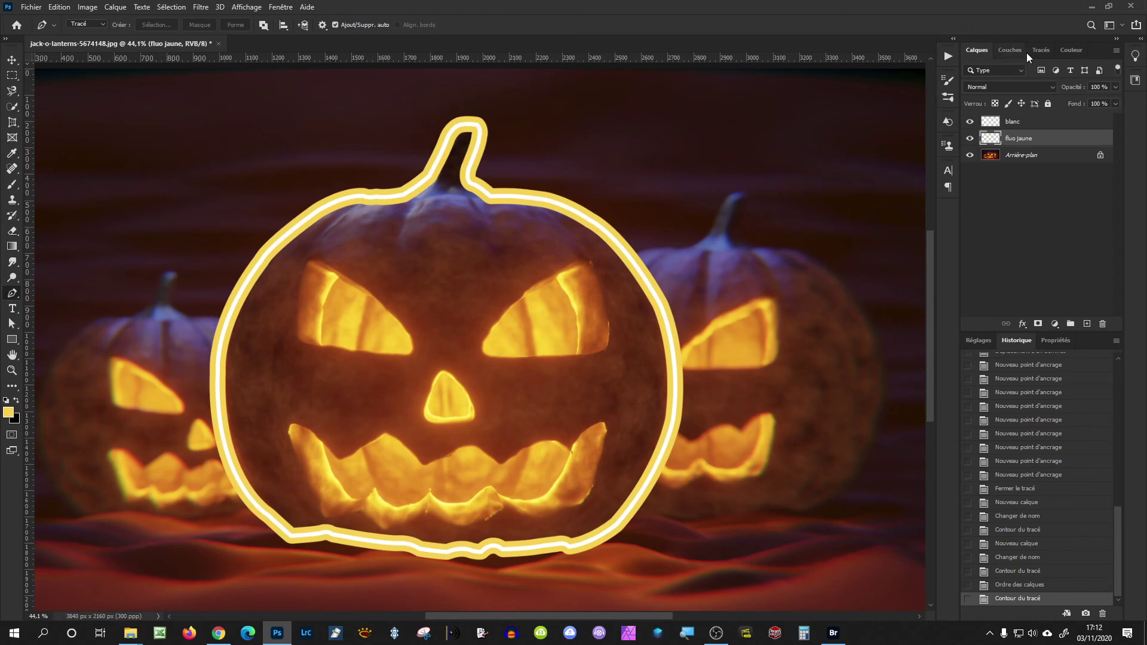
{"action": "left_click", "coordinate": [1041, 50]}
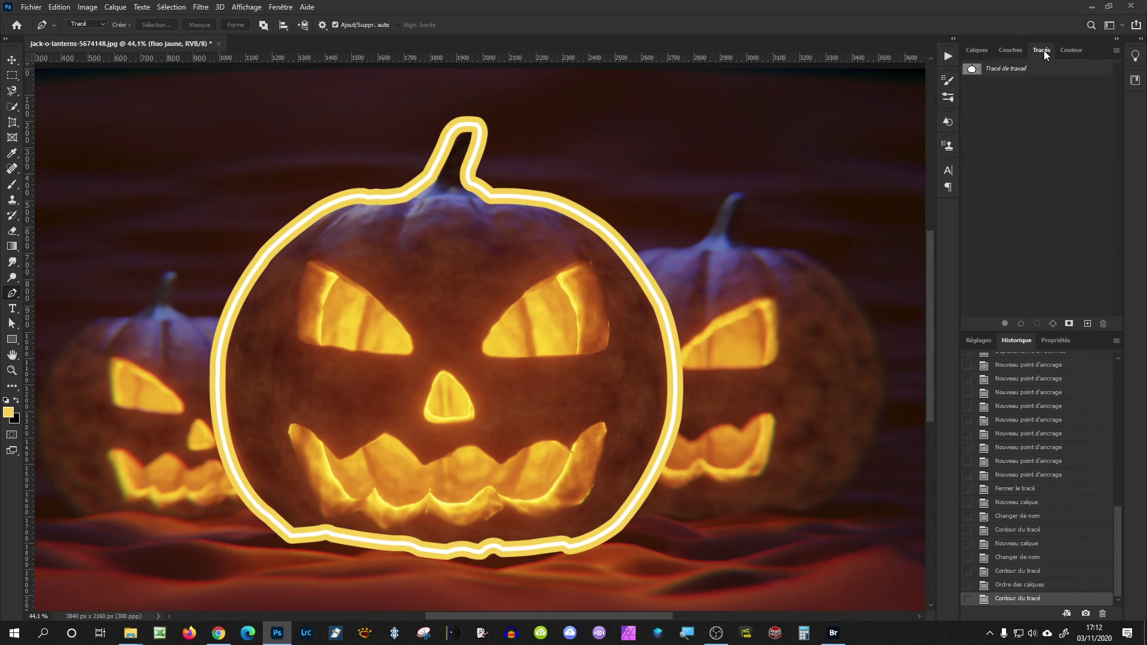
{"action": "left_click", "coordinate": [1020, 71]}
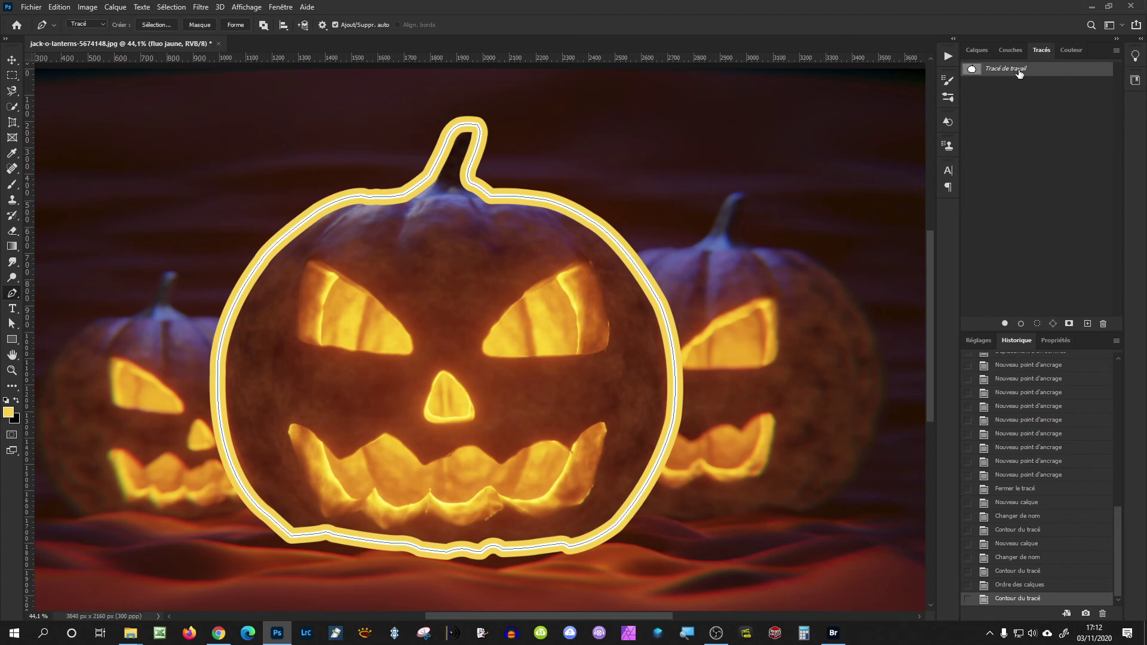
{"action": "left_click", "coordinate": [980, 51]}
{"action": "key", "text": "Return"}
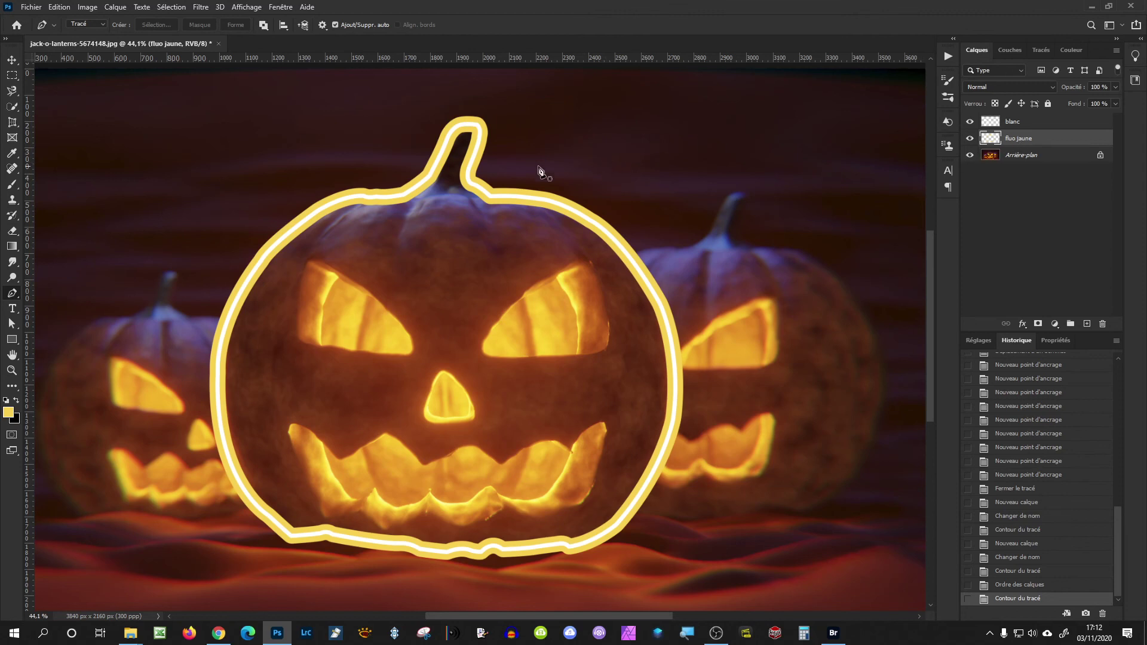
- Apply a Gaussian Blur of about 20.8 px to the yellow stroke
{"action": "left_click", "coordinate": [198, 8]}
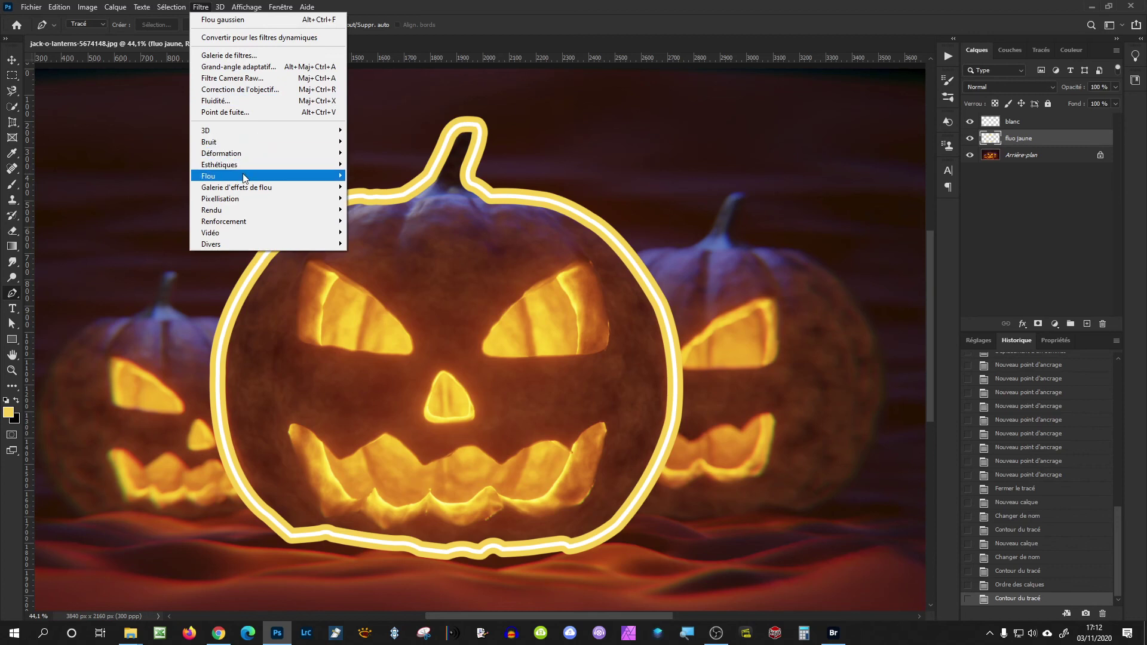
{"action": "mouse_move", "coordinate": [268, 176]}
{"action": "left_click", "coordinate": [405, 233]}
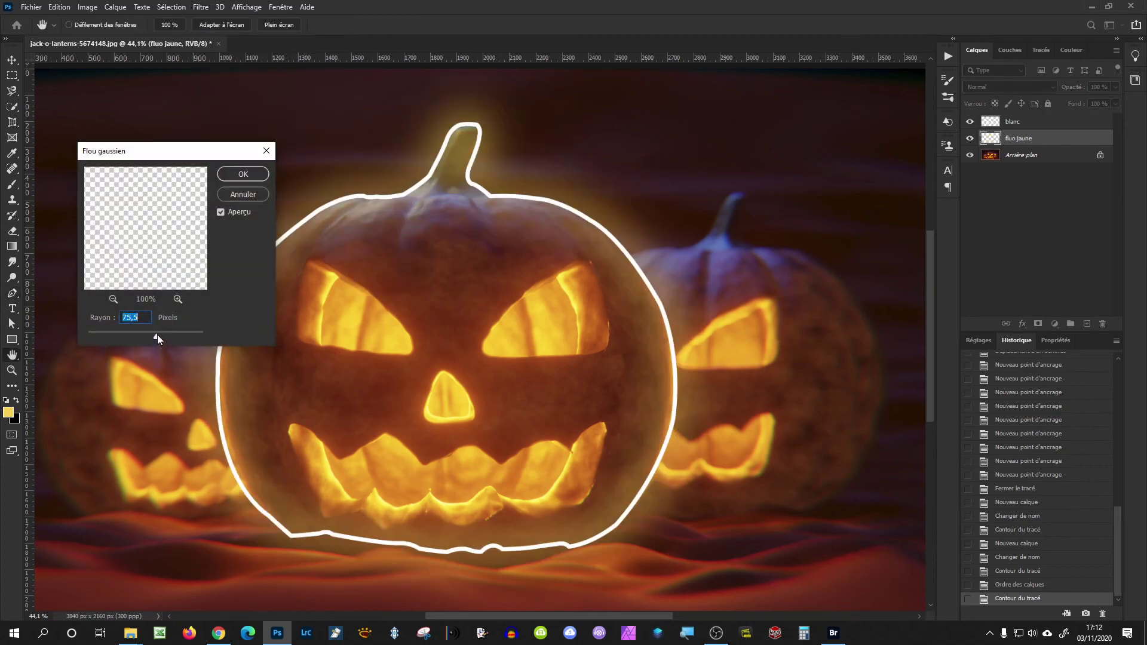
{"action": "left_click_drag", "start_coordinate": [109, 338], "coordinate": [101, 339]}
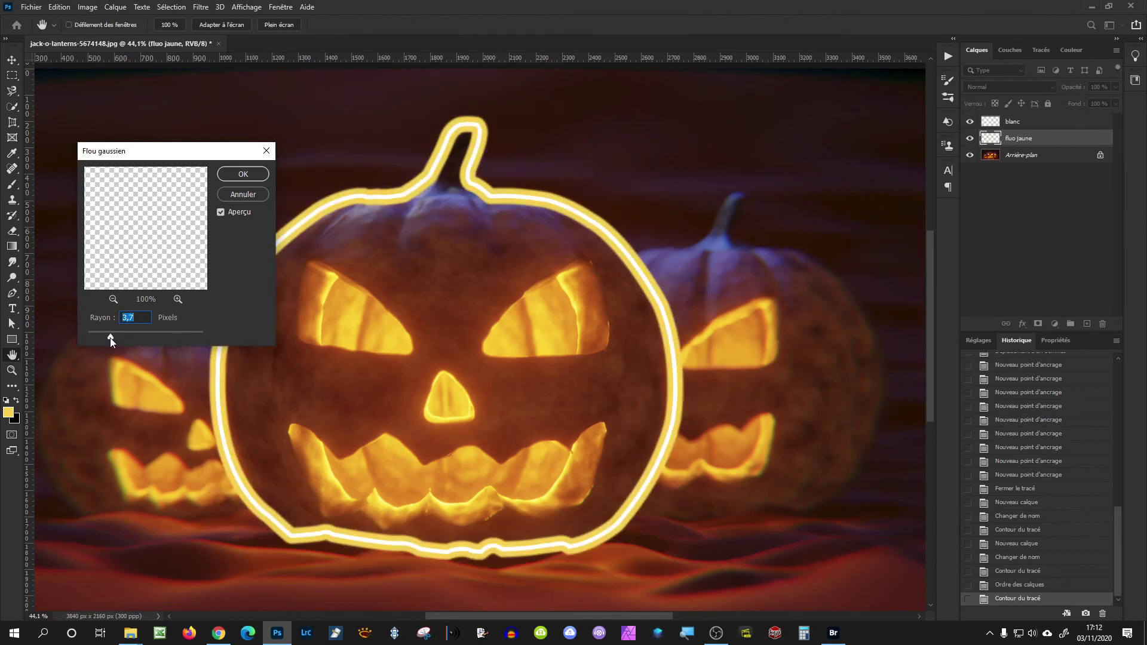
{"action": "left_click_drag", "start_coordinate": [116, 338], "coordinate": [138, 338]}
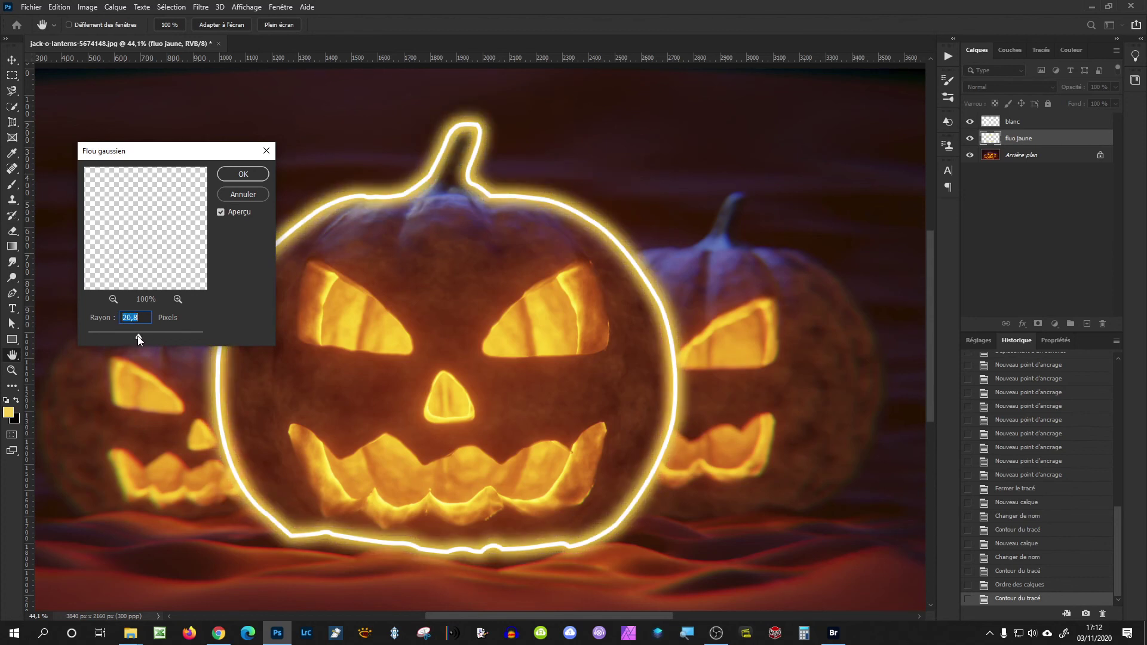
{"action": "left_click", "coordinate": [244, 174]}
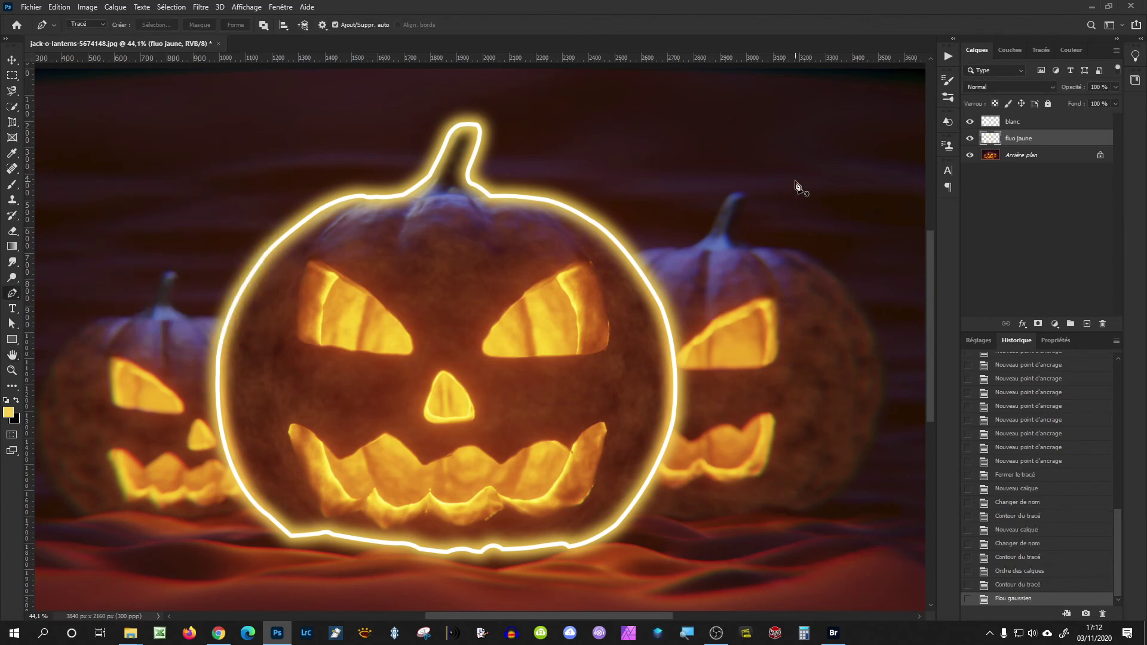
- Add a bright saturated yellow Colour Overlay effect to the 'fluo jaune' layer
{"action": "double_click", "coordinate": [1071, 141]}
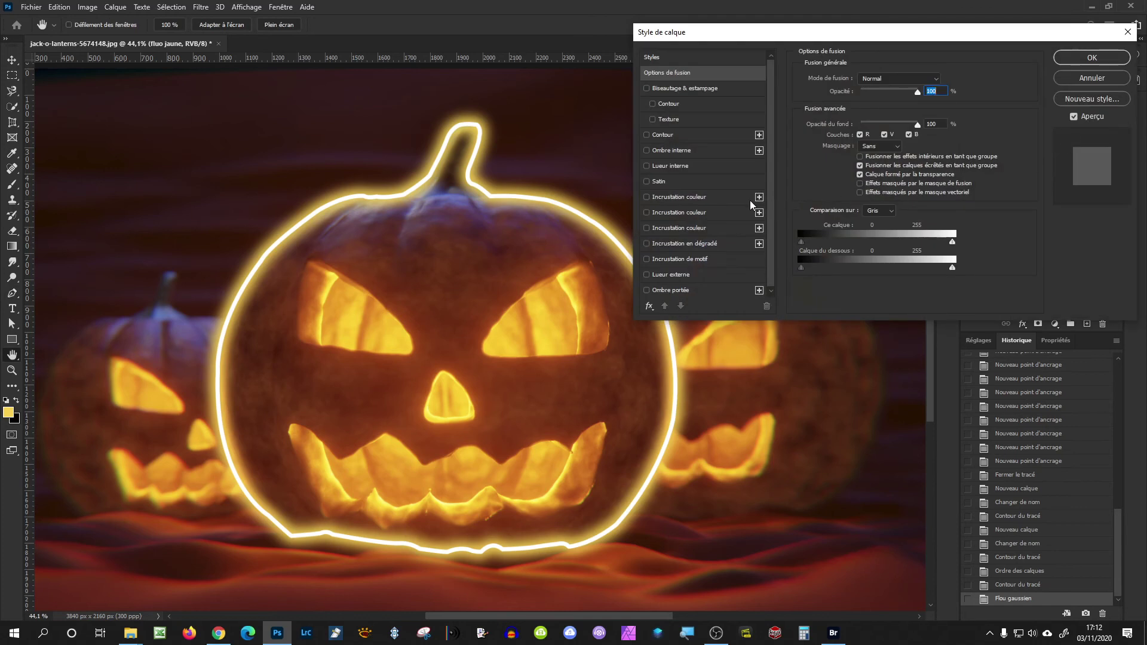
{"action": "left_click", "coordinate": [701, 196]}
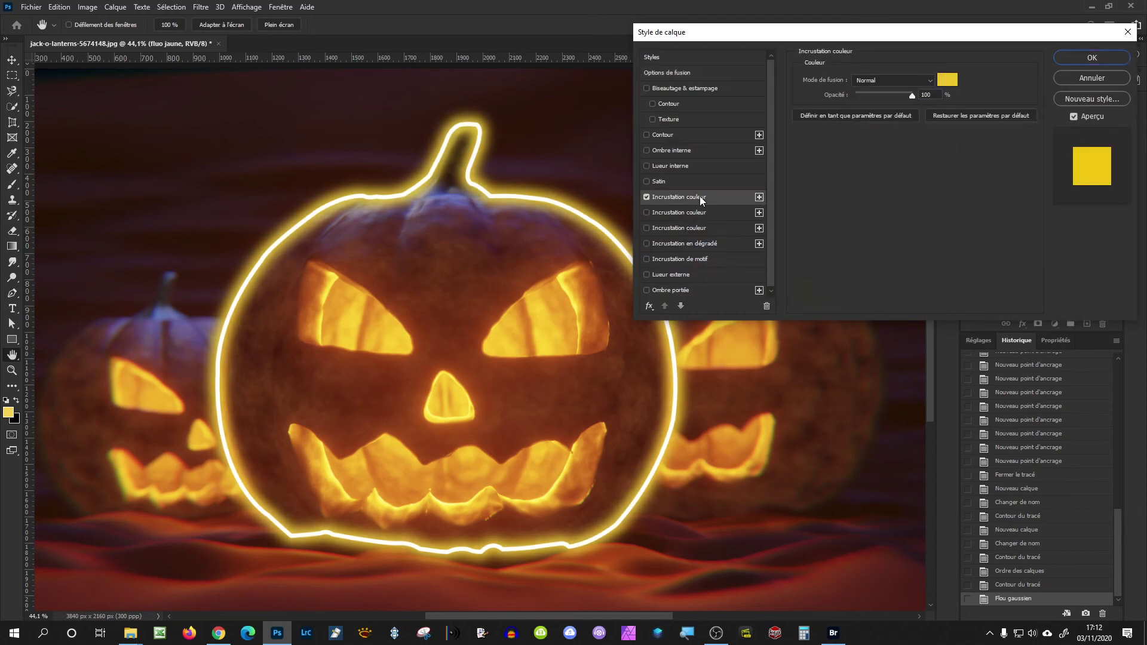
{"action": "left_click", "coordinate": [948, 81]}
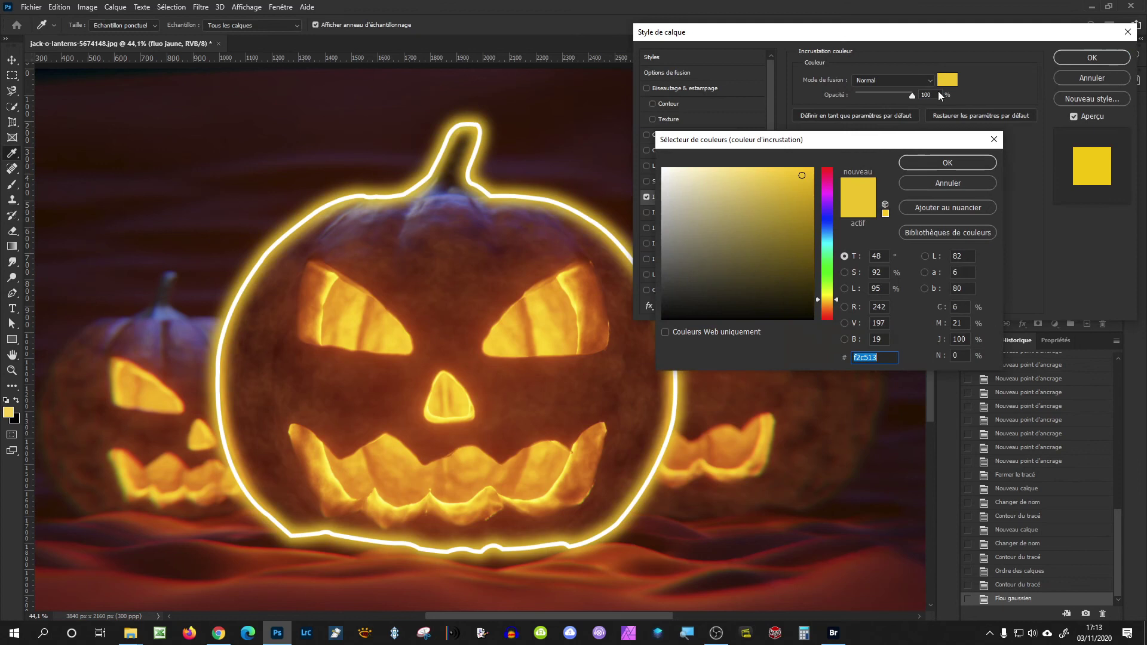
{"action": "left_click_drag", "start_coordinate": [780, 176], "coordinate": [761, 189]}
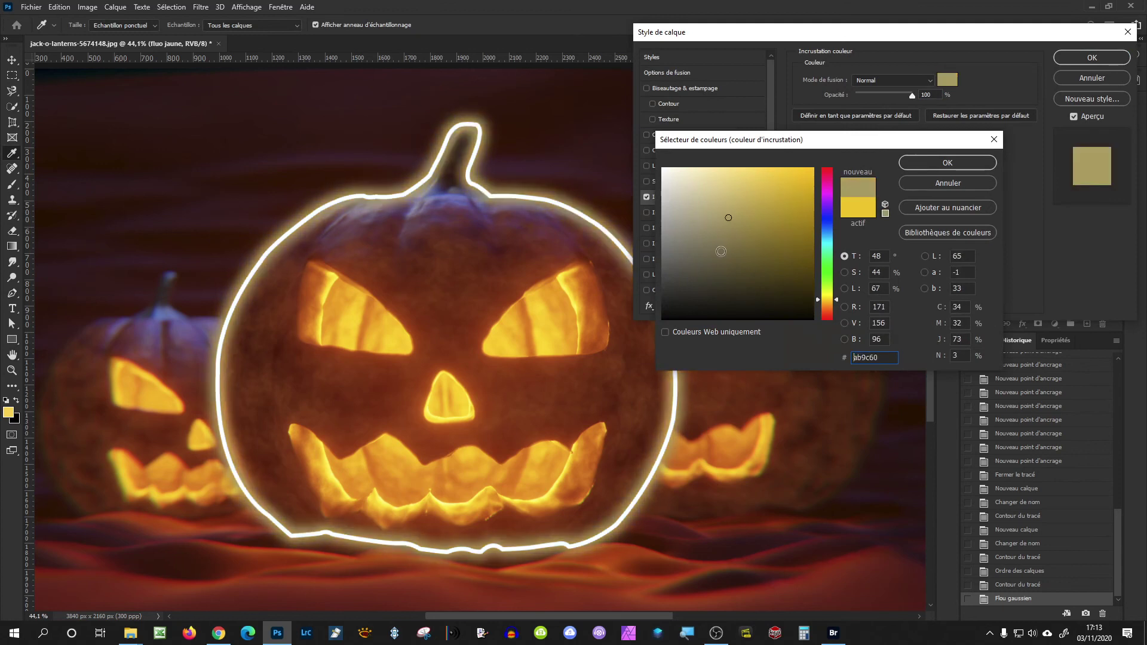
{"action": "left_click", "coordinate": [827, 193]}
{"action": "left_click", "coordinate": [805, 177]}
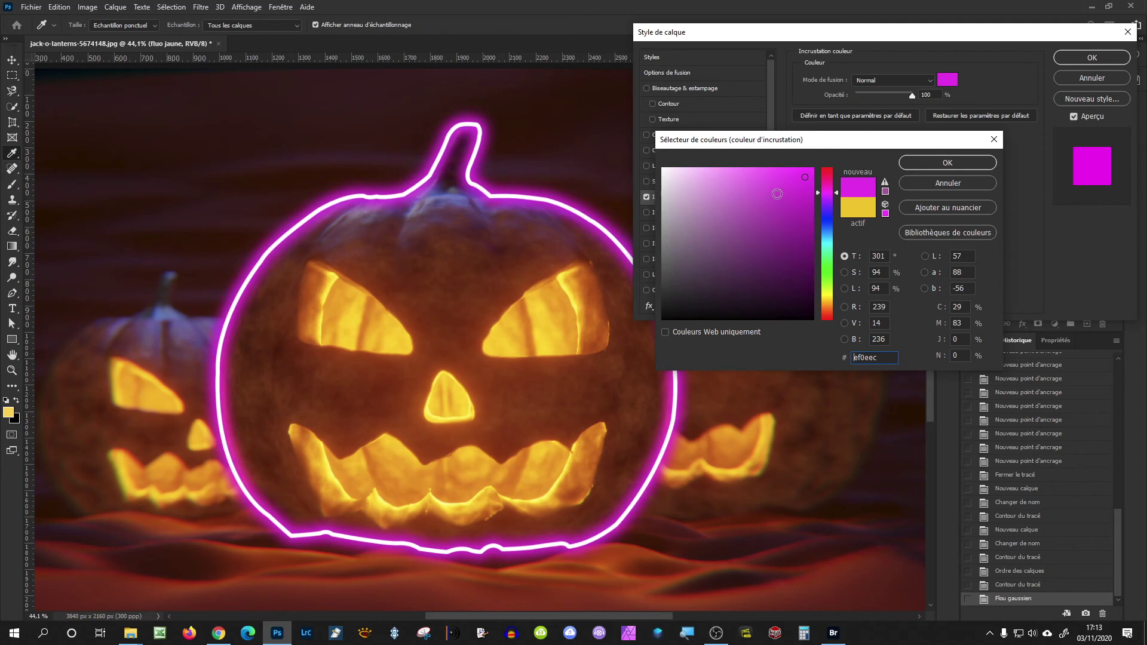
{"action": "left_click_drag", "start_coordinate": [828, 281], "coordinate": [827, 299]}
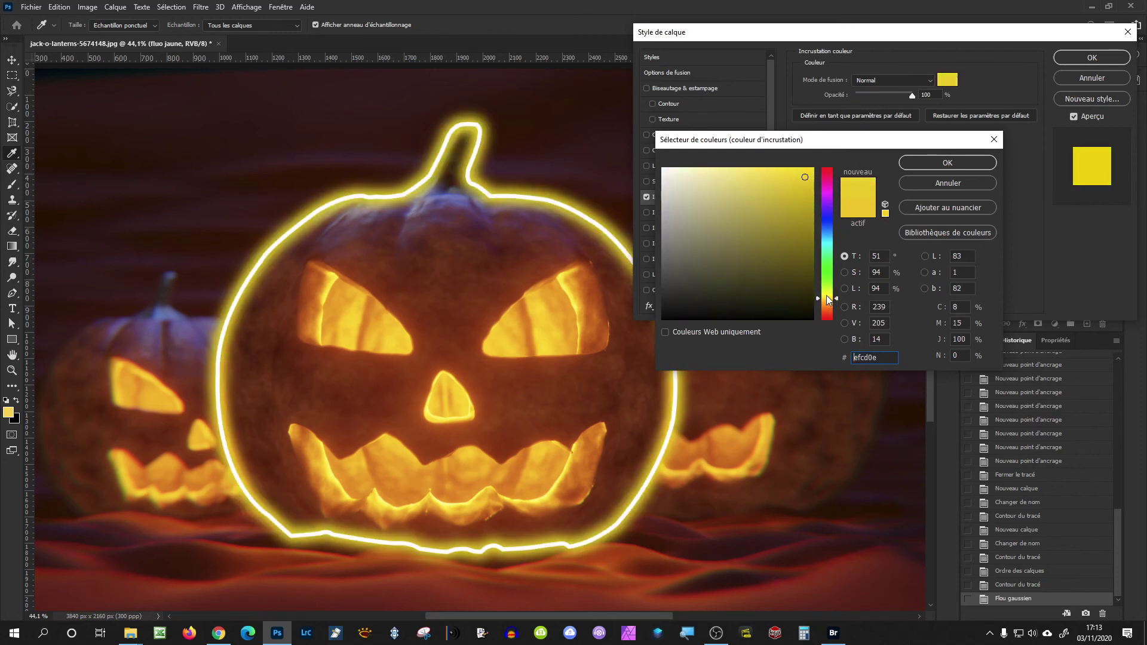
{"action": "left_click", "coordinate": [800, 198]}
{"action": "left_click", "coordinate": [805, 174]}
{"action": "left_click", "coordinate": [948, 163]}
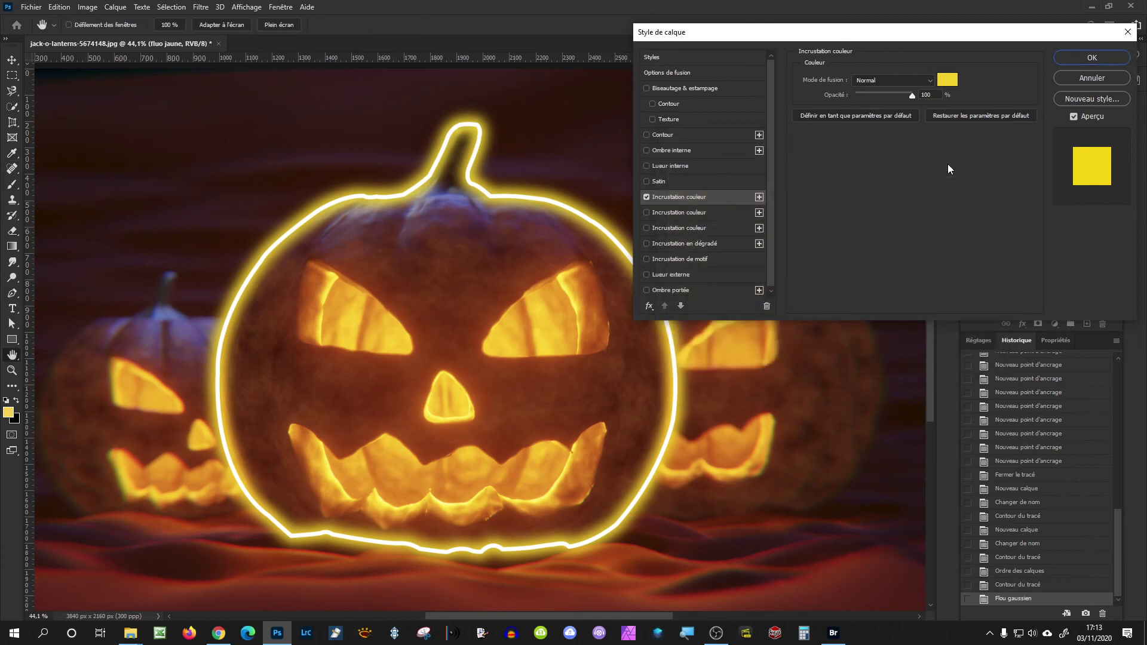
{"action": "left_click", "coordinate": [1087, 58]}
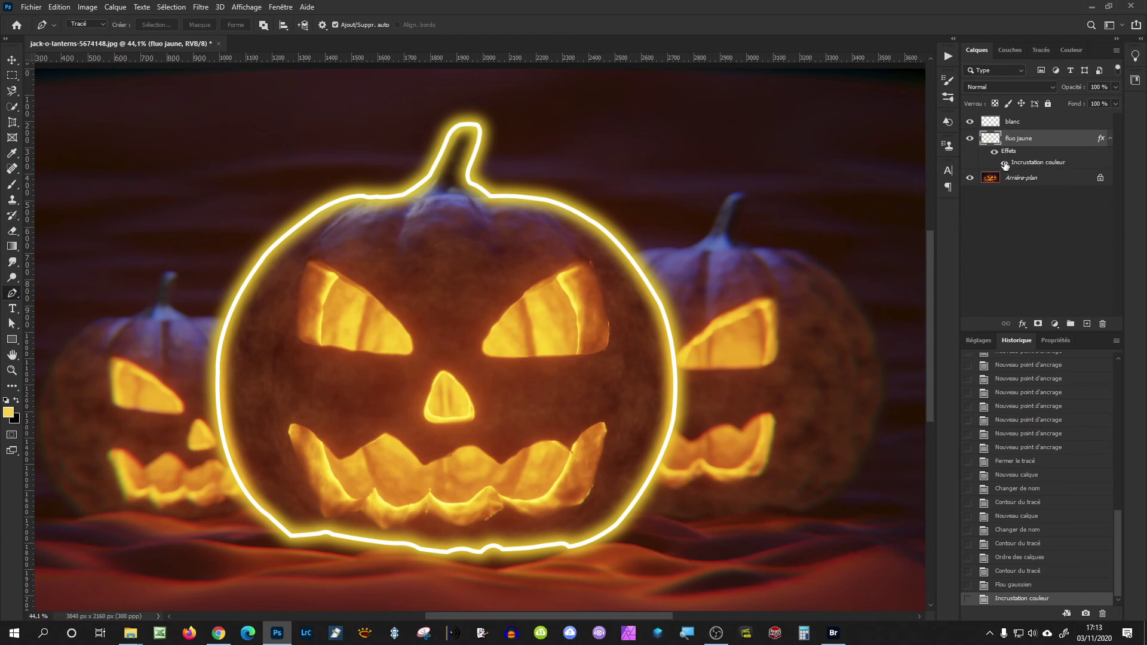
- Toggle the overlay effect off and on to compare, then select the 'blanc' layer
{"action": "left_click", "coordinate": [1005, 164]}
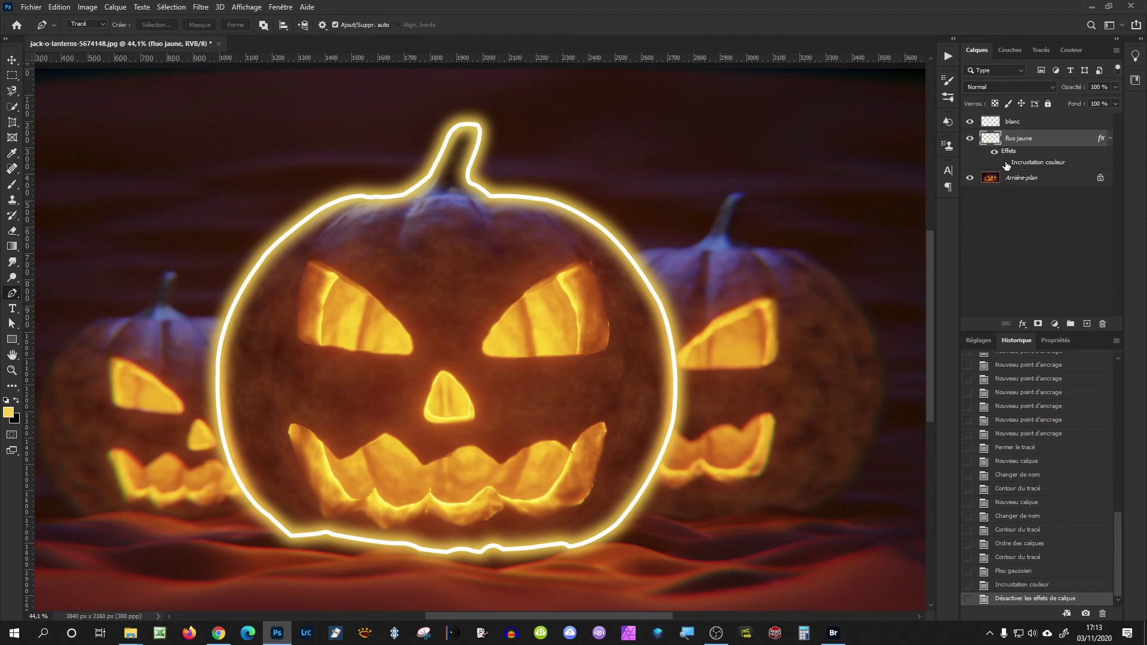
{"action": "left_click", "coordinate": [1006, 164]}
{"action": "left_click", "coordinate": [1005, 163]}
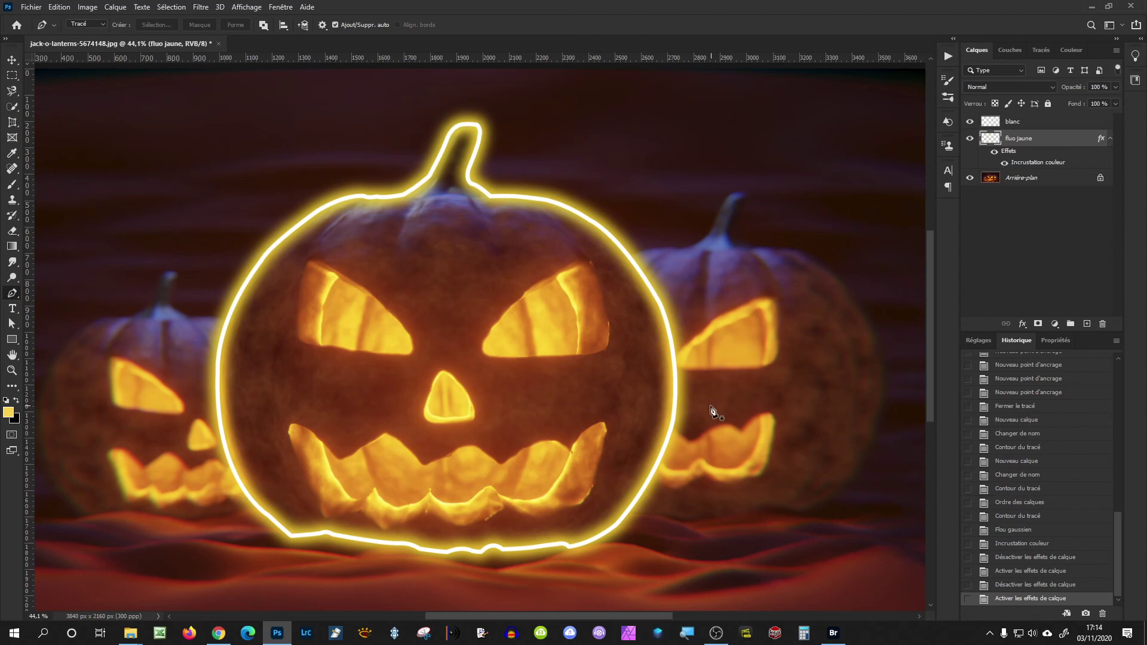
{"action": "left_click", "coordinate": [1053, 124]}
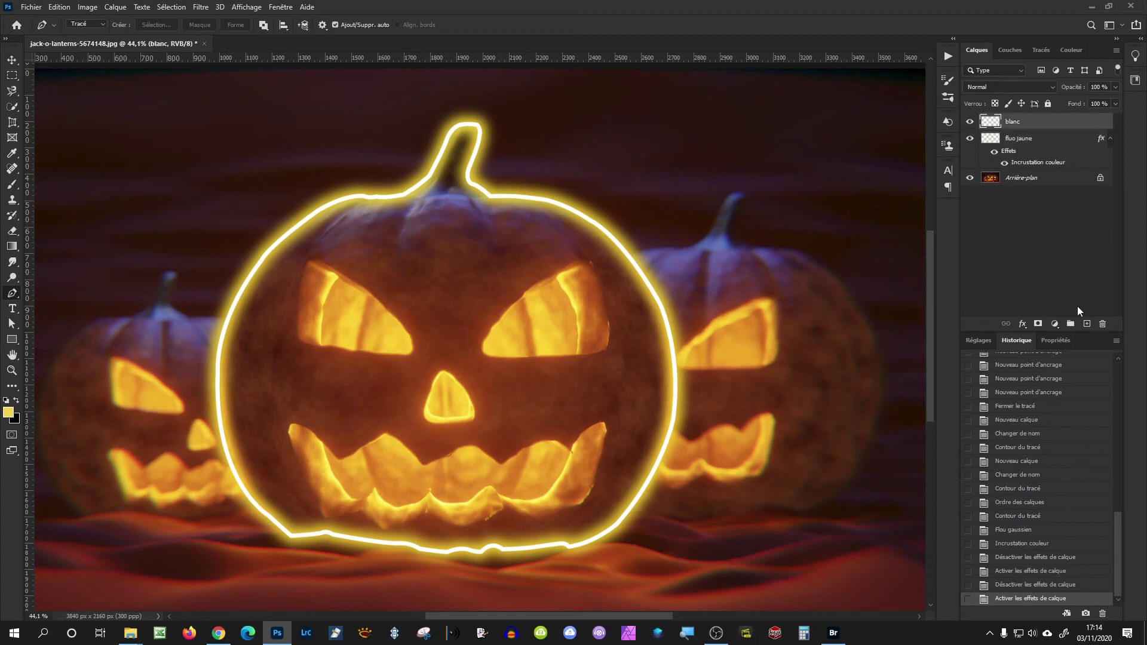
- Create a new layer and make the brush large (over 200 px) and soft
{"action": "left_click", "coordinate": [1087, 324]}
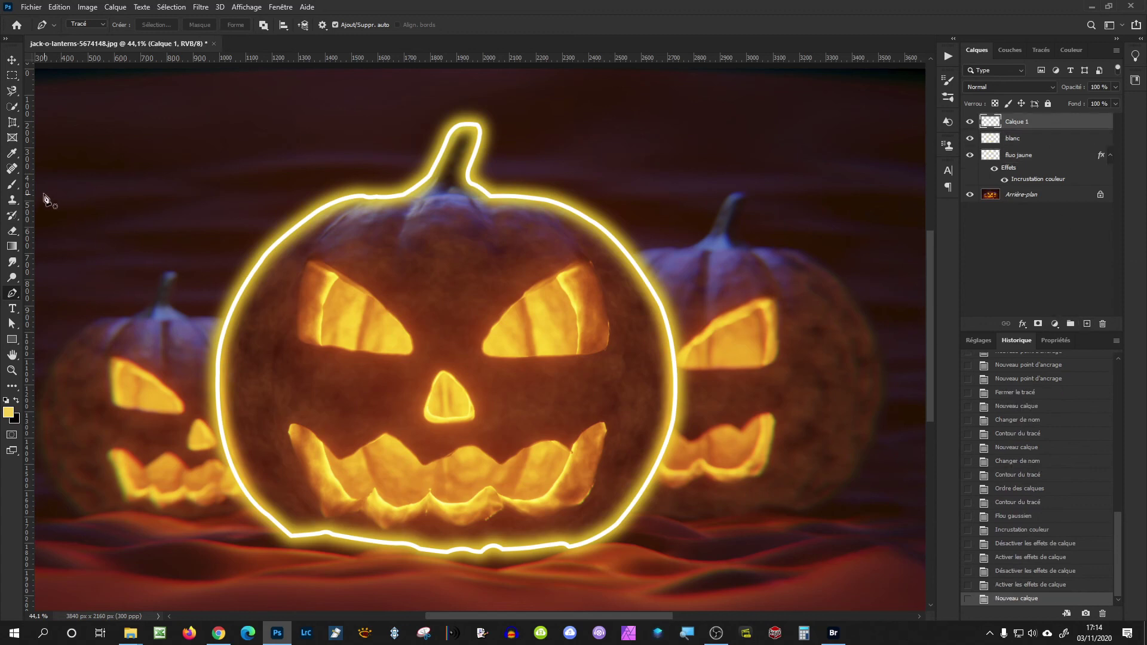
{"action": "left_click", "coordinate": [11, 184]}
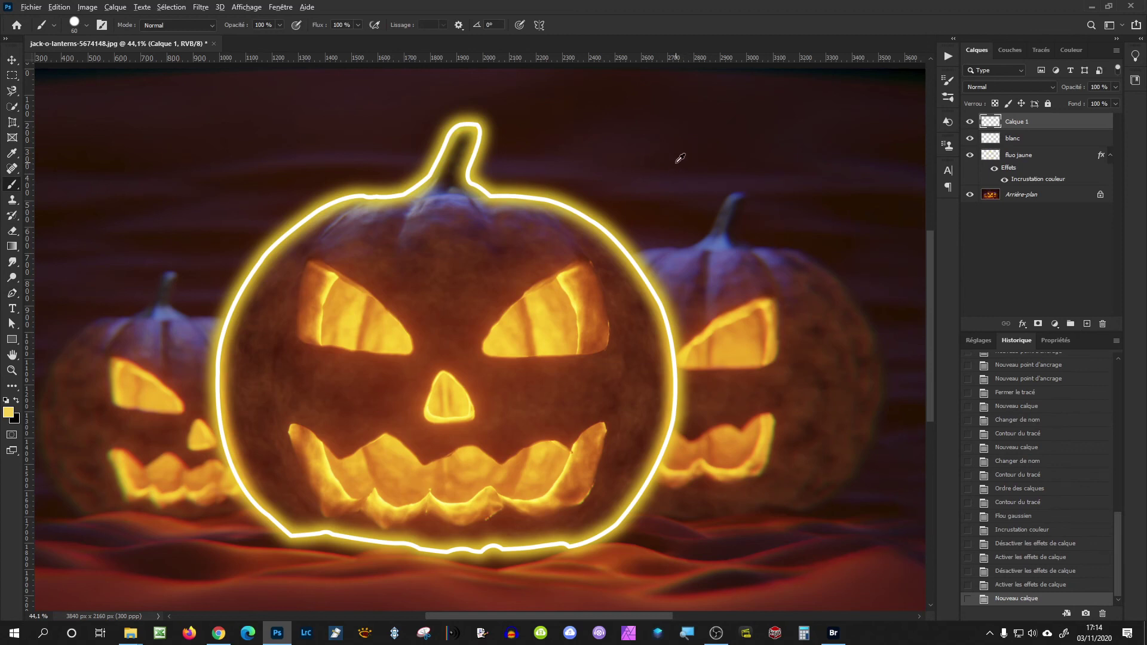
{"action": "right_click", "coordinate": [657, 160], "text": "alt"}
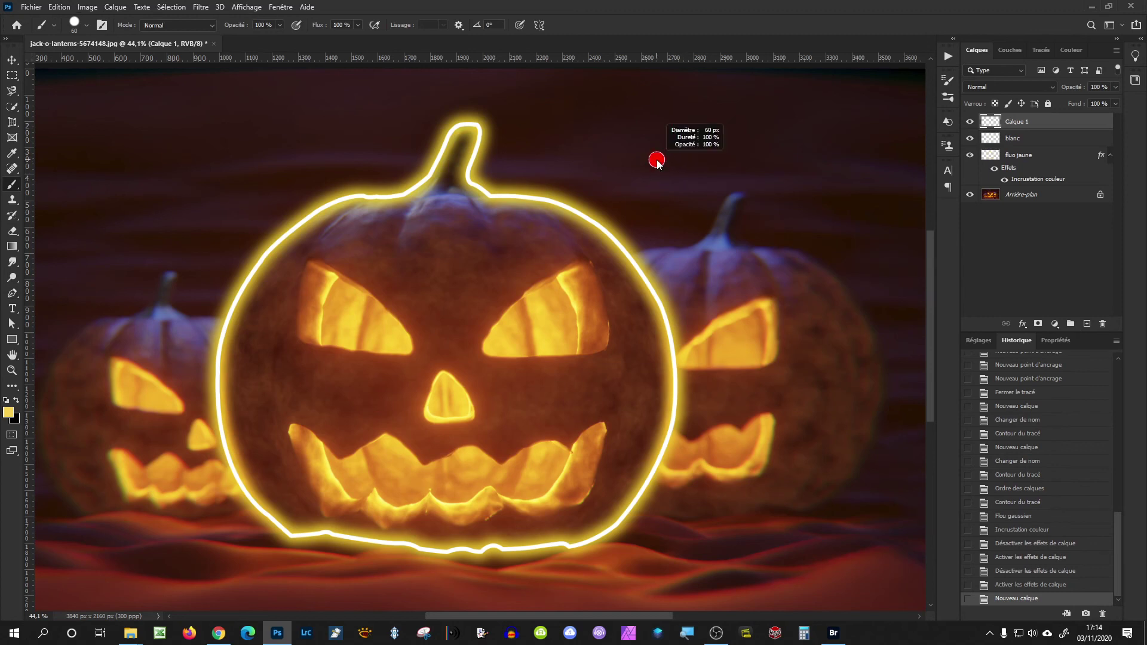
{"action": "mouse_move", "coordinate": [657, 160]}
{"action": "left_mouse_down"}
{"action": "mouse_move", "coordinate": [688, 171]}
{"action": "mouse_move", "coordinate": [671, 175]}
{"action": "left_mouse_up"}
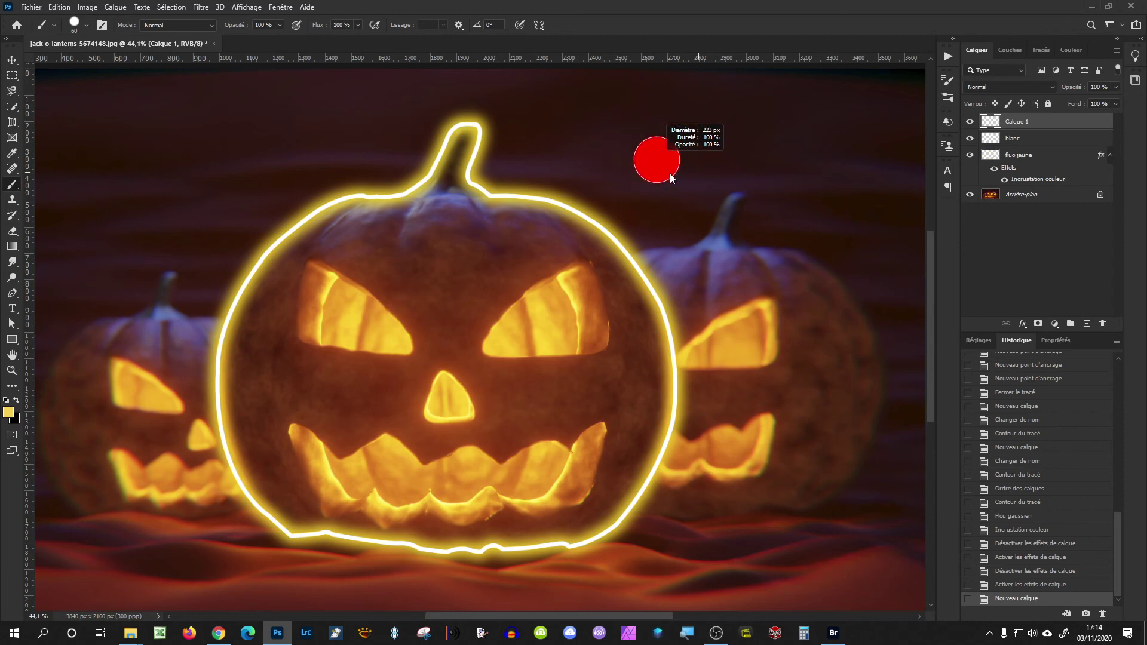
{"action": "left_click_drag", "start_coordinate": [671, 175], "coordinate": [670, 102]}
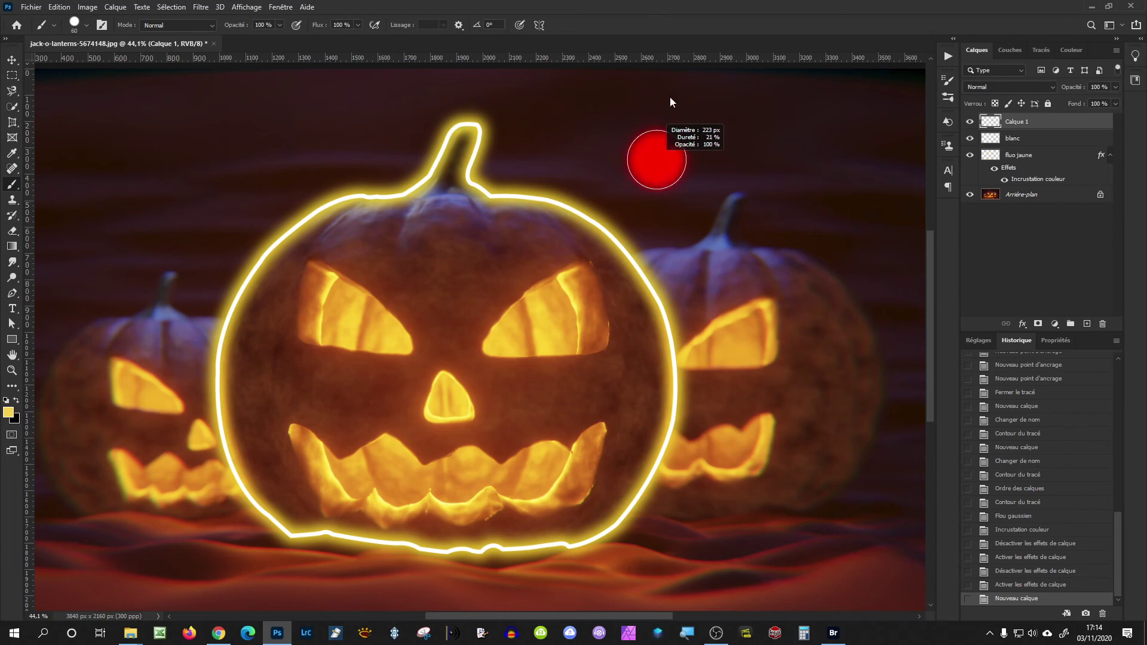
{"action": "left_click_drag", "start_coordinate": [670, 101], "coordinate": [672, 128]}
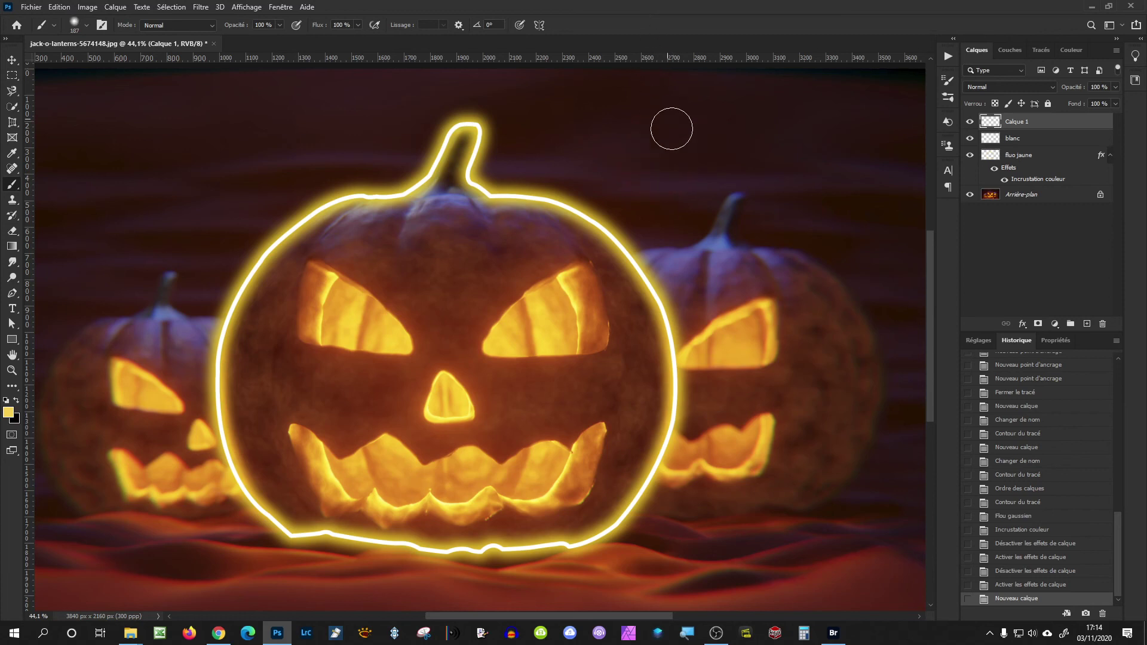
{"action": "left_click_drag", "start_coordinate": [686, 179], "coordinate": [675, 198]}
{"action": "left_click_drag", "start_coordinate": [535, 201], "coordinate": [549, 205]}
- Set brush opacity to 40% and paint a yellow haze around the pumpkin's outline
{"action": "left_click", "coordinate": [266, 24]}
{"action": "type", "text": "40"}
{"action": "mouse_move", "coordinate": [509, 199]}
{"action": "left_mouse_down"}
{"action": "mouse_move", "coordinate": [642, 490]}
{"action": "mouse_move", "coordinate": [231, 453]}
{"action": "mouse_move", "coordinate": [246, 263]}
{"action": "mouse_move", "coordinate": [352, 201]}
{"action": "mouse_move", "coordinate": [418, 186]}
{"action": "mouse_move", "coordinate": [454, 130]}
{"action": "mouse_move", "coordinate": [493, 177]}
{"action": "left_mouse_up"}
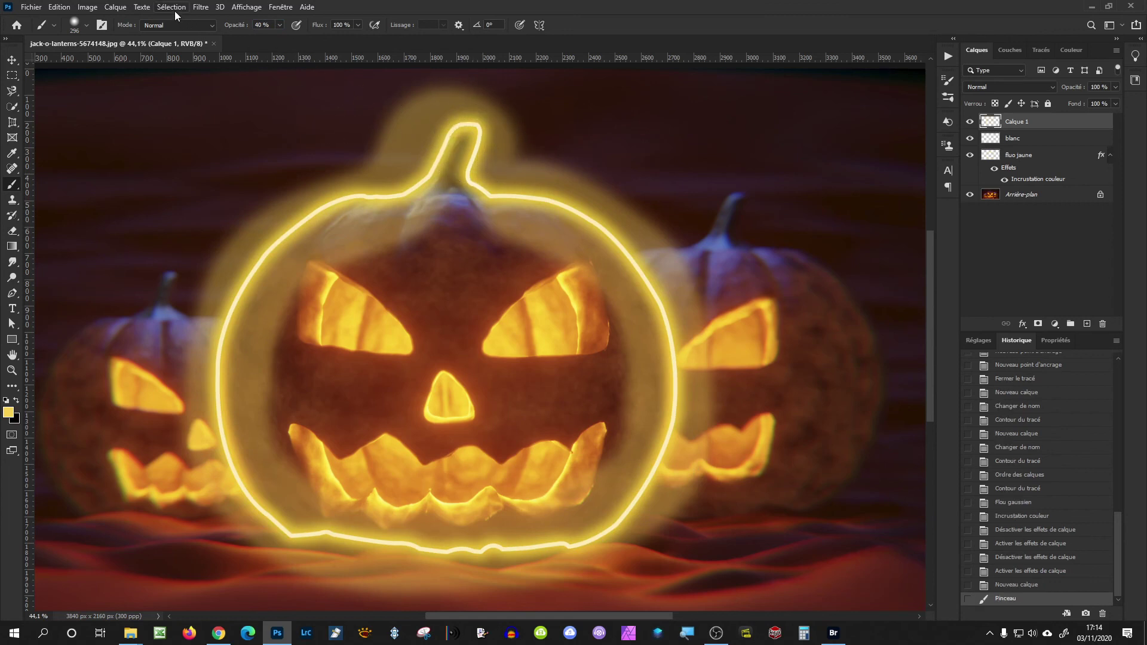
- Apply a heavy Gaussian Blur of roughly 101 px to Calque 1's yellow haze
{"action": "left_click", "coordinate": [1092, 25]}
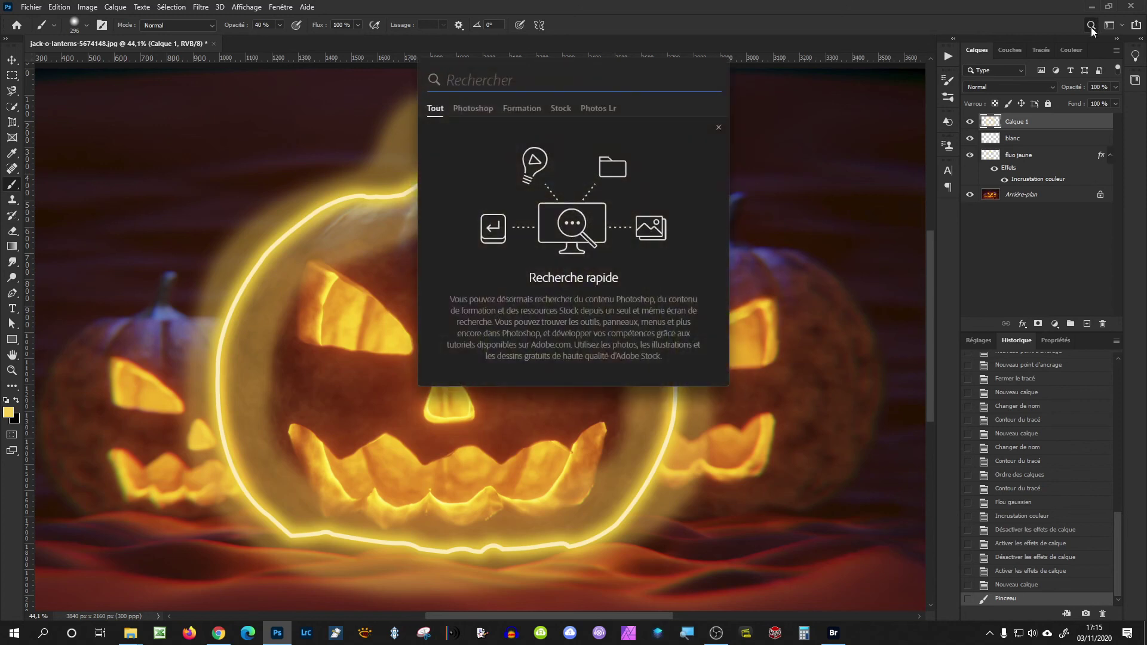
{"action": "type", "text": "gauss"}
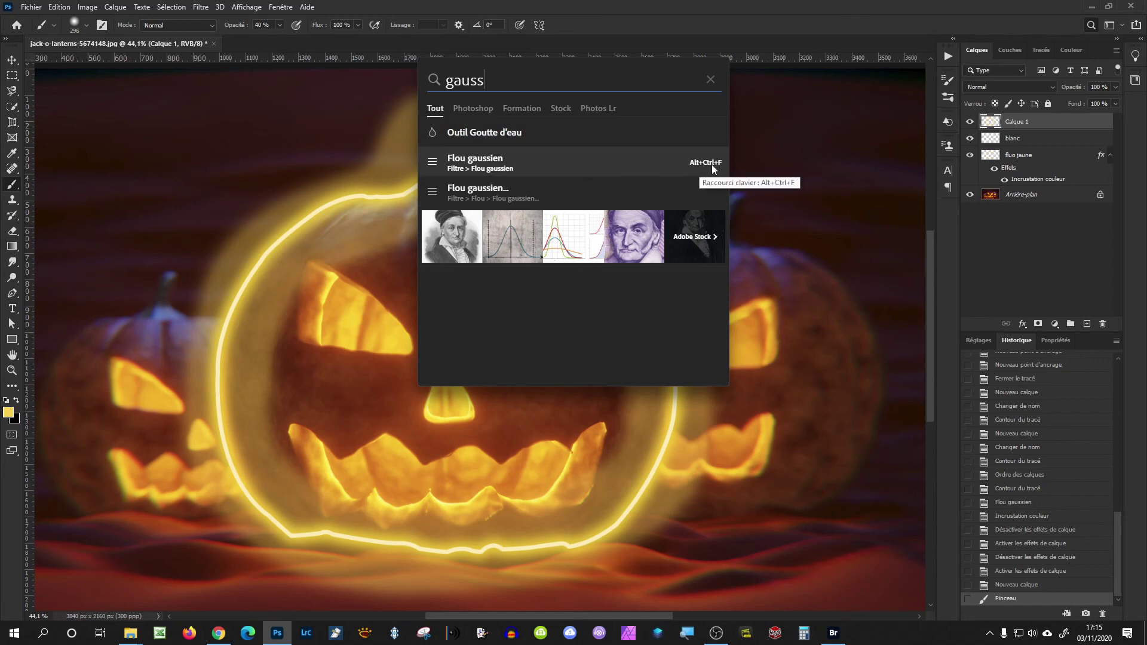
{"action": "key", "text": "Escape"}
{"action": "left_click", "coordinate": [200, 6]}
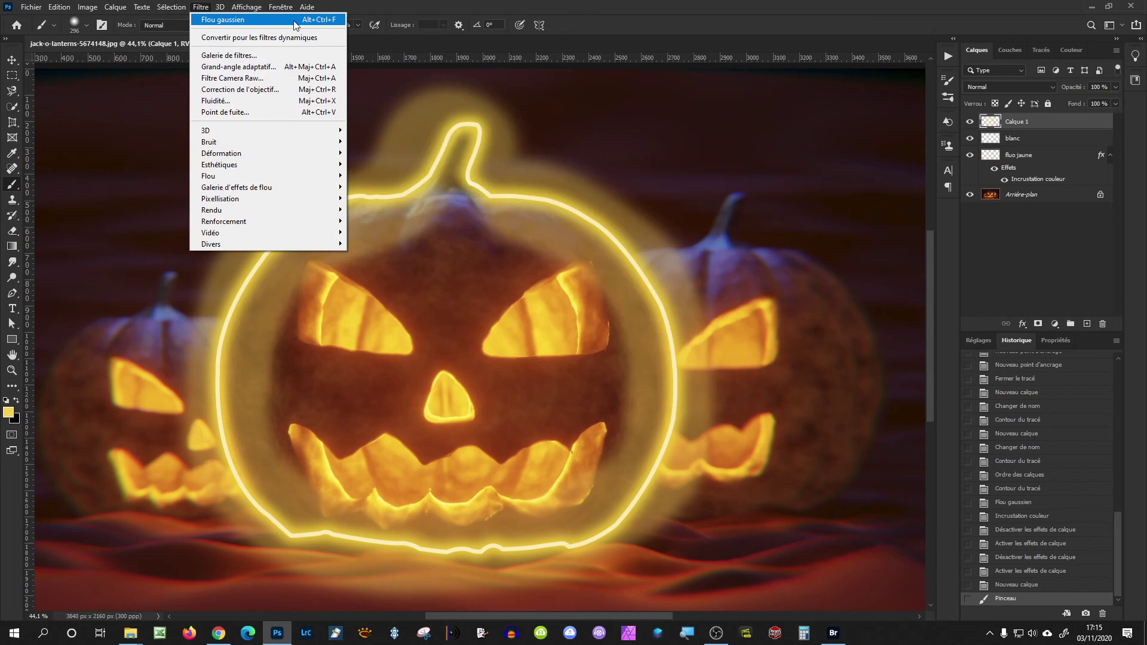
{"action": "left_click", "coordinate": [1092, 25]}
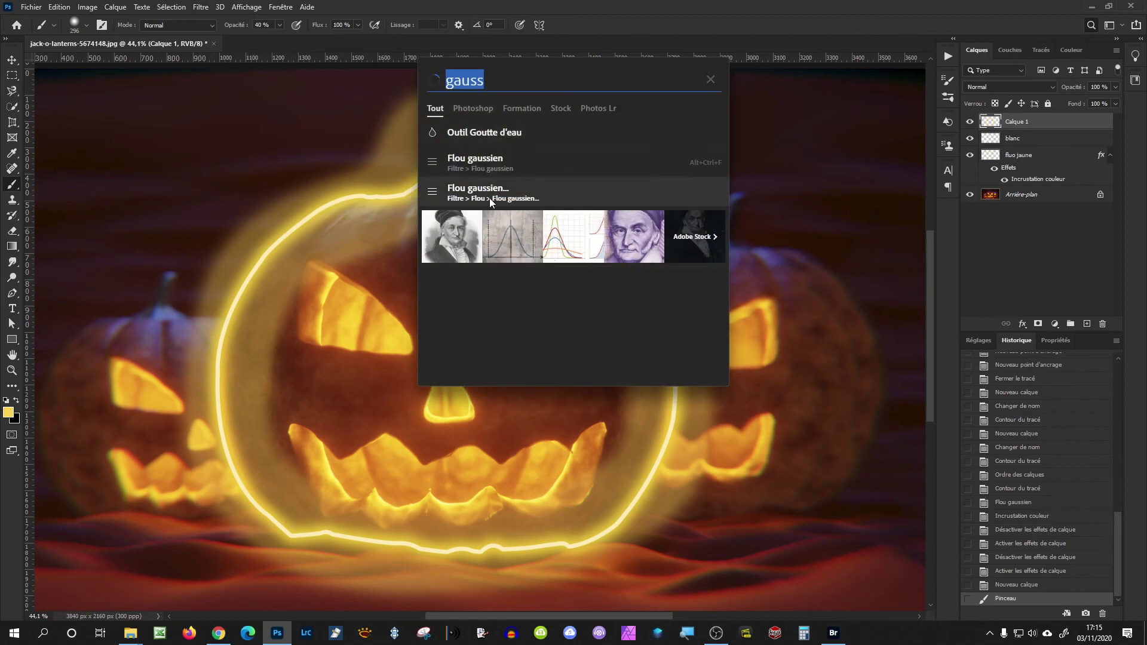
{"action": "left_click", "coordinate": [550, 198]}
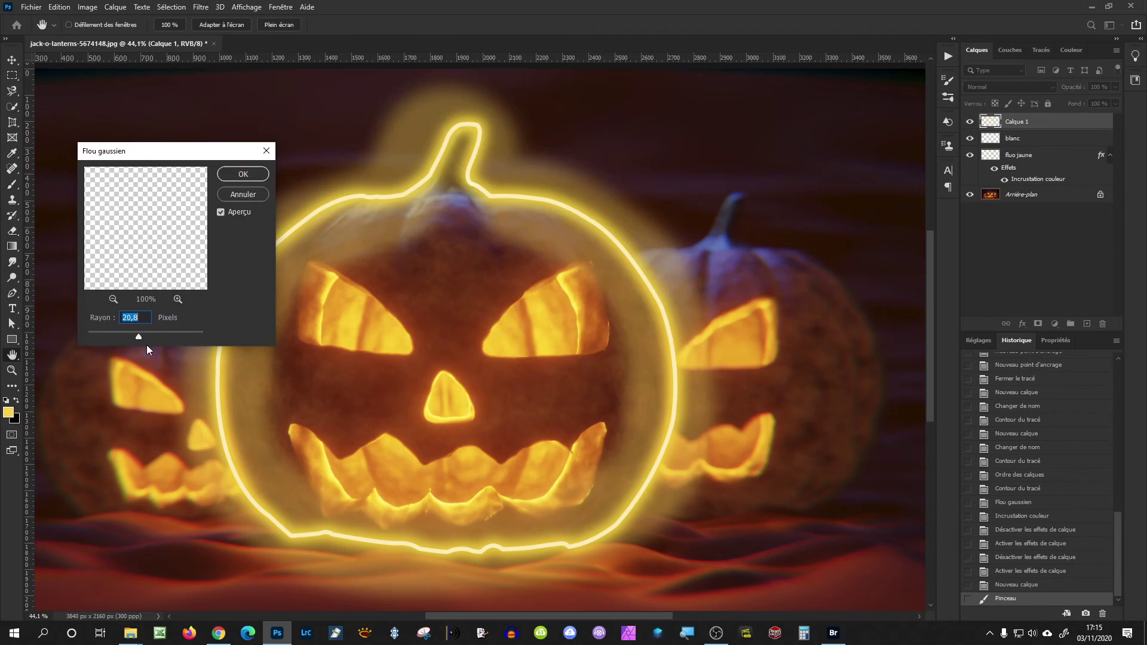
{"action": "left_click_drag", "start_coordinate": [154, 337], "coordinate": [155, 339]}
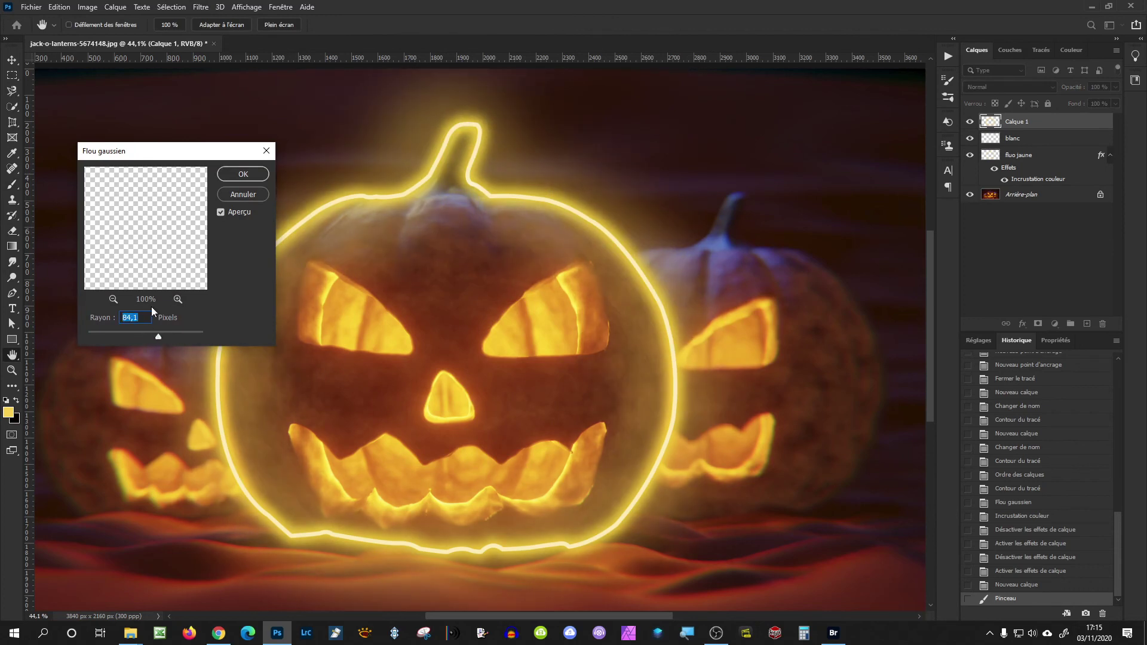
{"action": "mouse_move", "coordinate": [143, 154]}
{"action": "left_mouse_down"}
{"action": "mouse_move", "coordinate": [116, 141]}
{"action": "mouse_move", "coordinate": [933, 284]}
{"action": "left_mouse_up"}
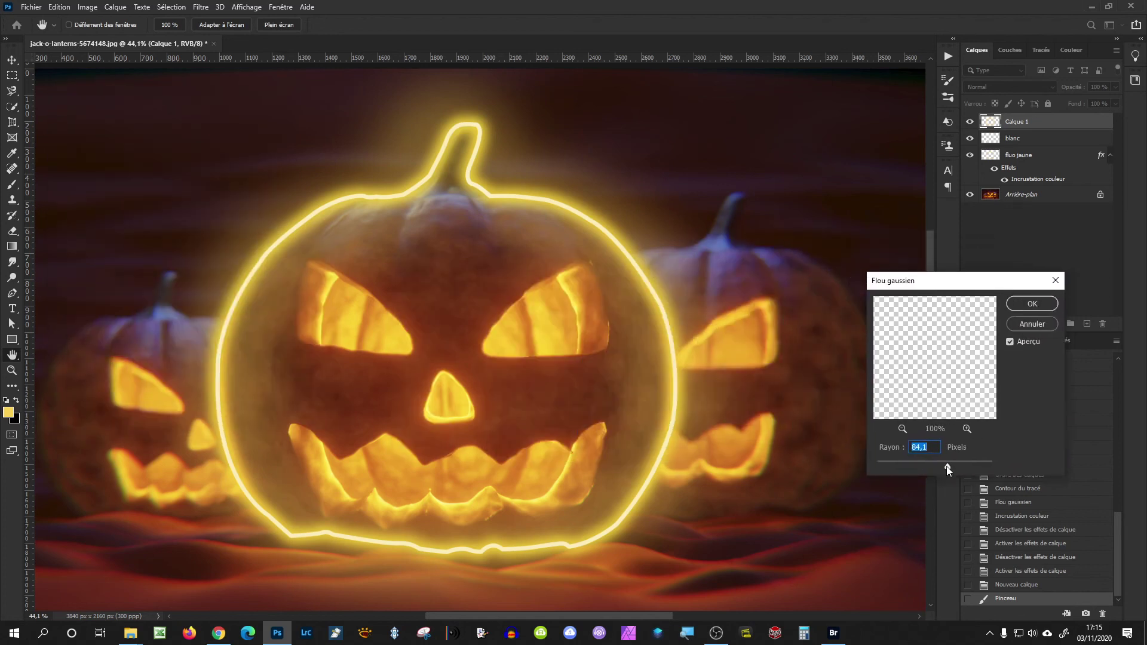
{"action": "left_click_drag", "start_coordinate": [948, 465], "coordinate": [951, 464]}
{"action": "left_click", "coordinate": [1032, 305]}
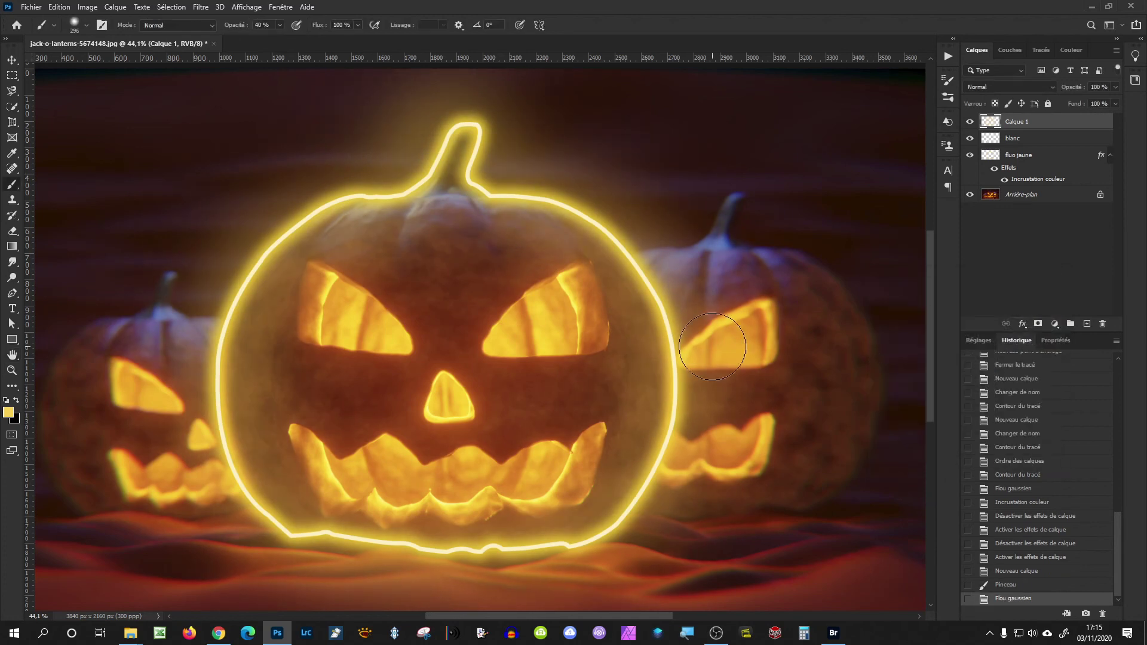
{"action": "scroll", "coordinate": [641, 363], "scroll_direction": "down", "scroll_amount": 3}
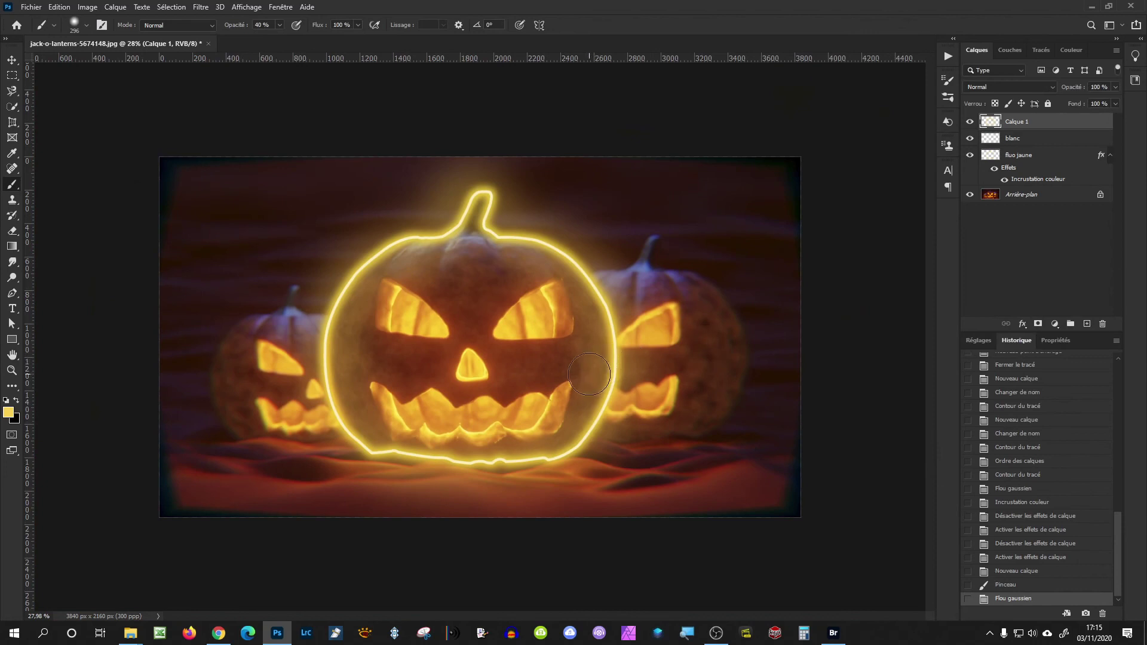